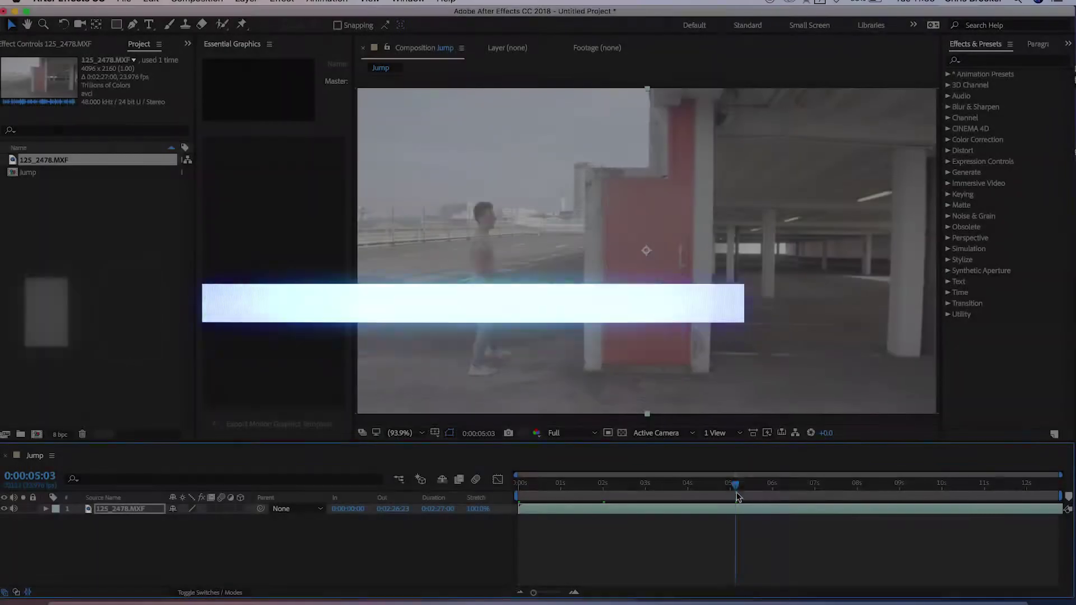
Trim the opening of the 125_2478.MXF clip, move it to the composition start, and split it at 0:00:05:07
drag(737, 486, 908, 487)
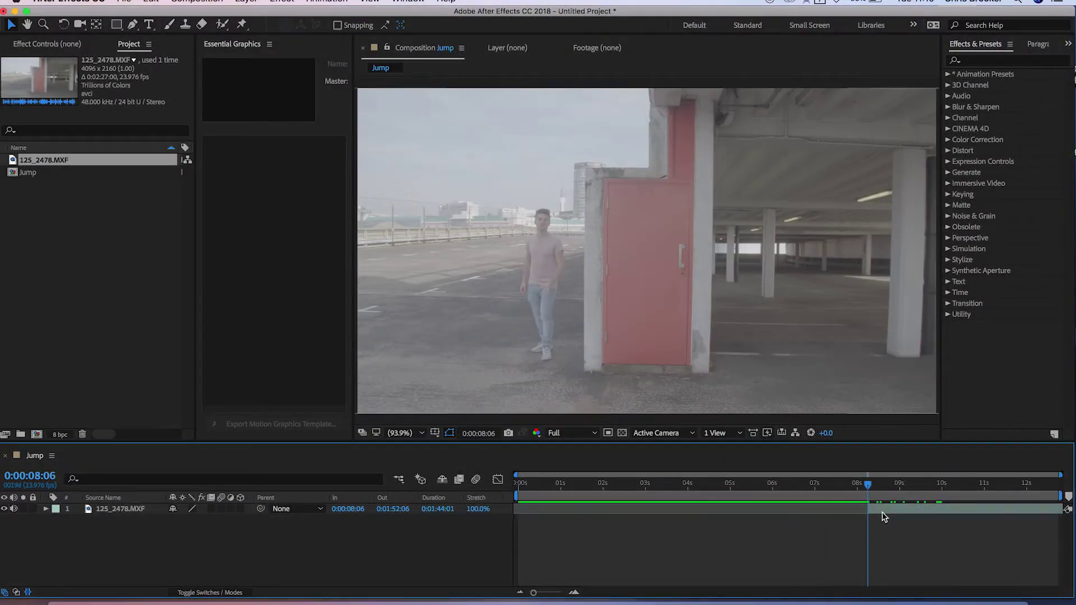
drag(879, 511, 521, 510)
key(super+shift+d)
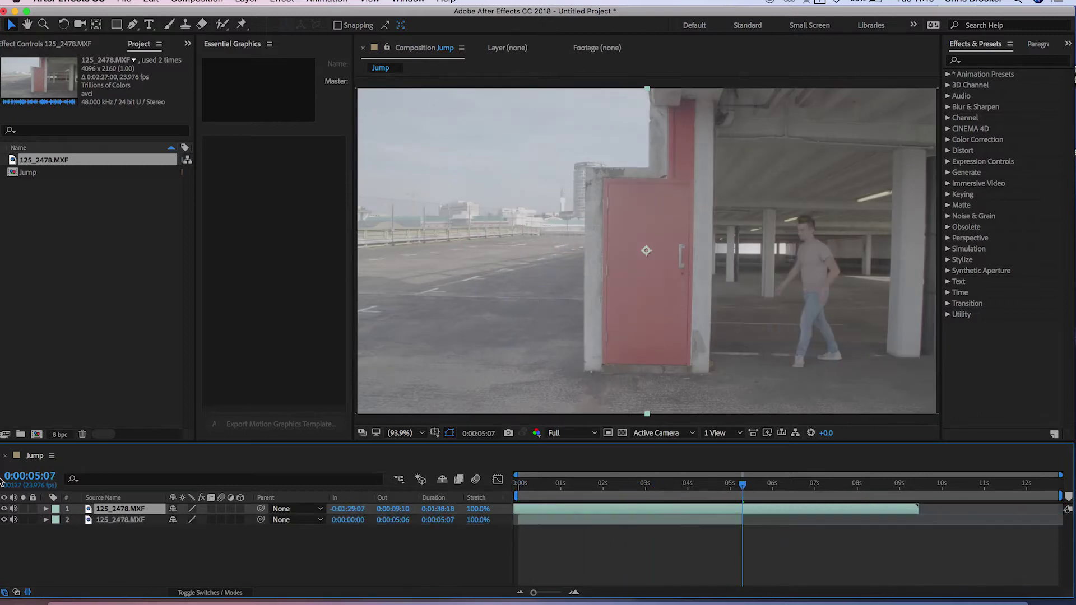
Fit a two-frame clean plate at 0:00:05:07, start the jump-out section at 0:00:05:09, and preview the cuts
drag(841, 512, 802, 512)
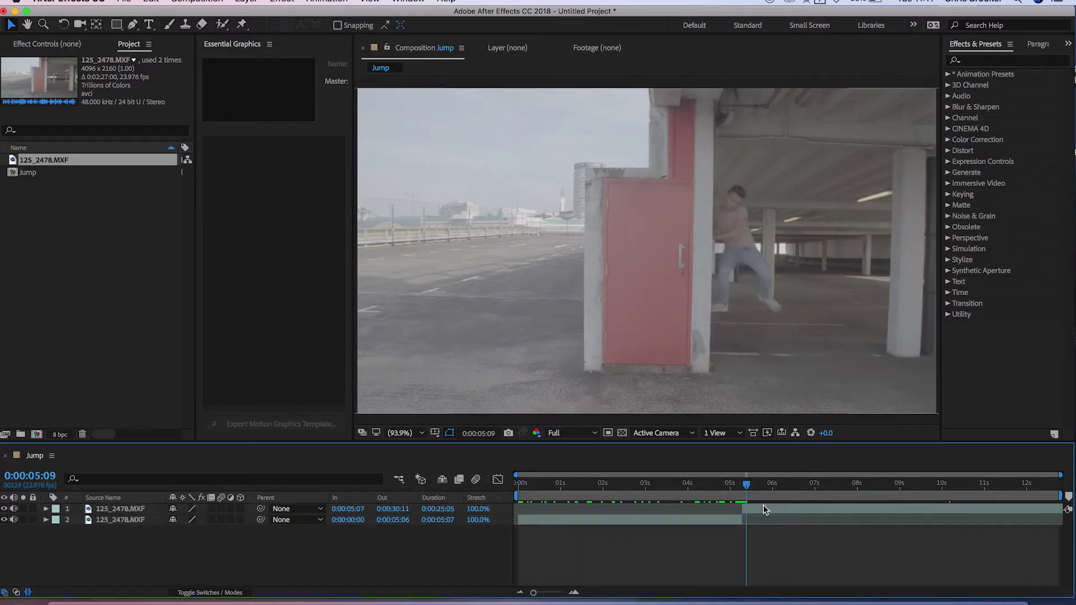
drag(777, 515, 771, 515)
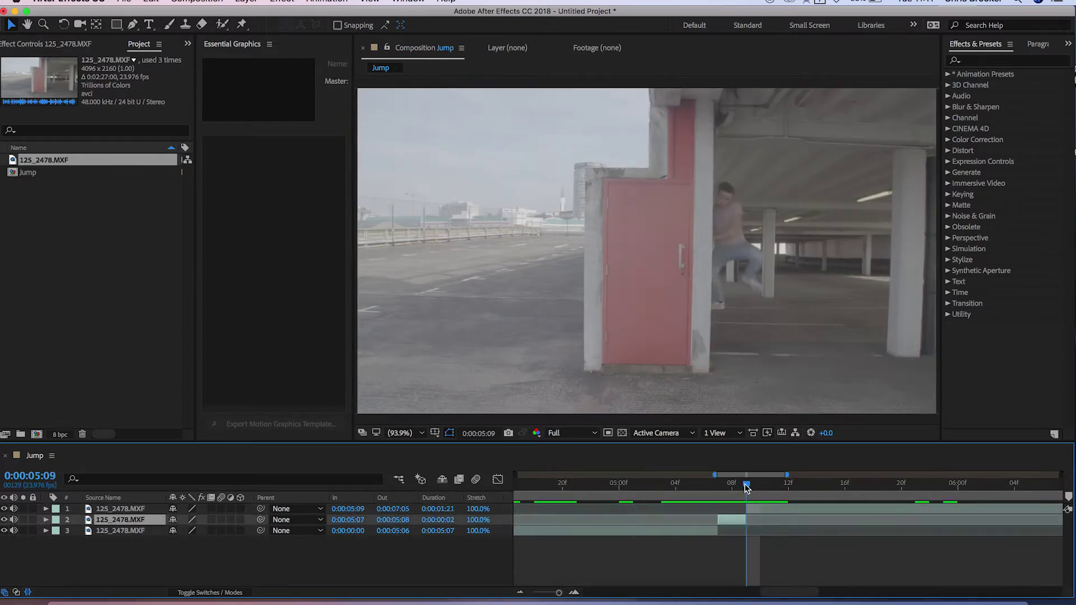
key(space)
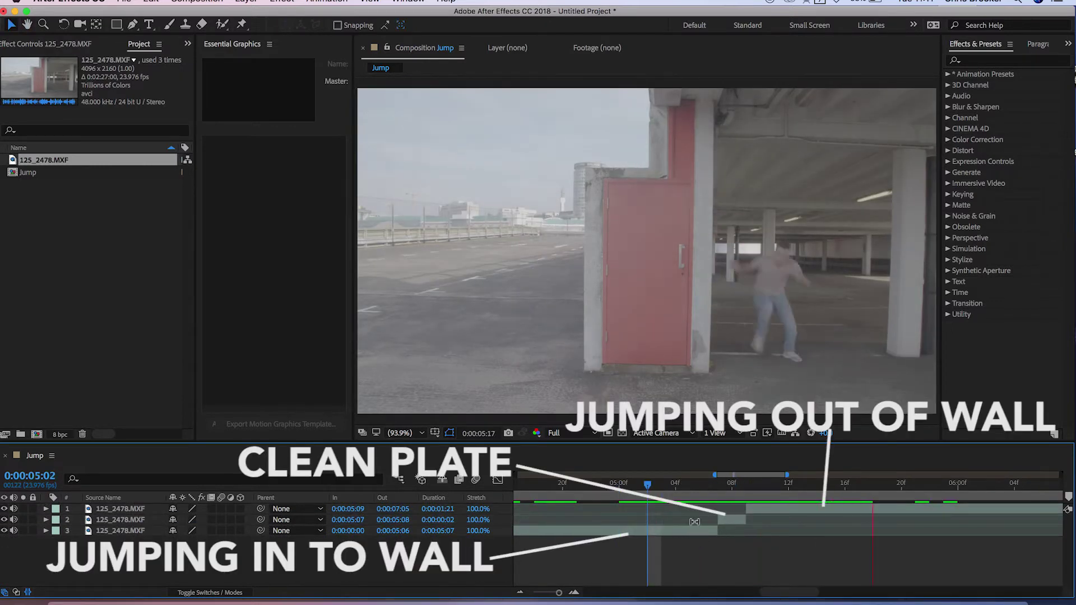
key(space)
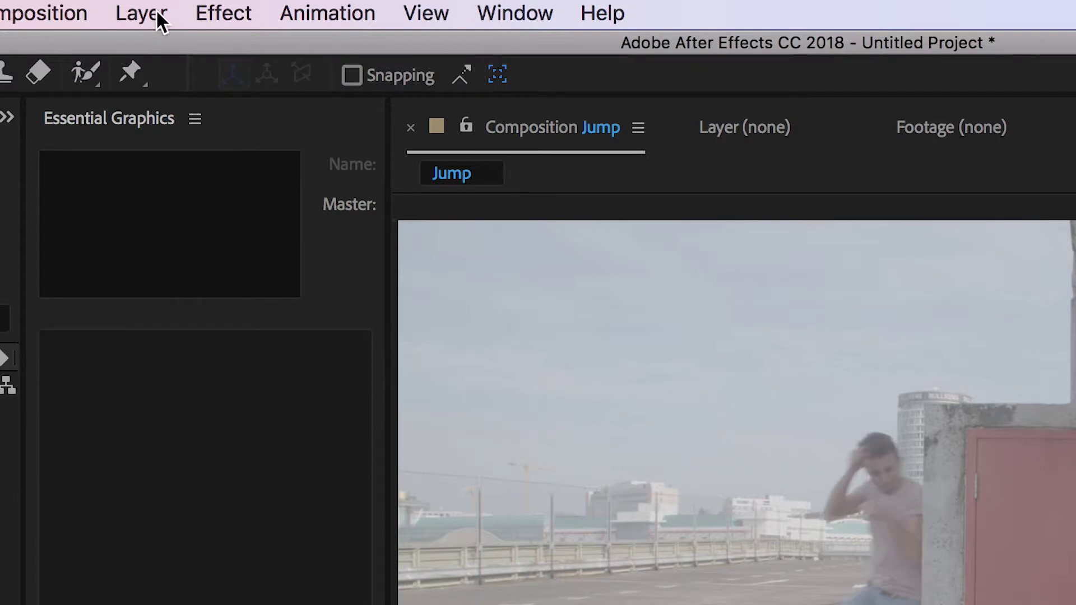
Create an adjustment layer above the clips and trim its start to 0:00:05:06
click(156, 11)
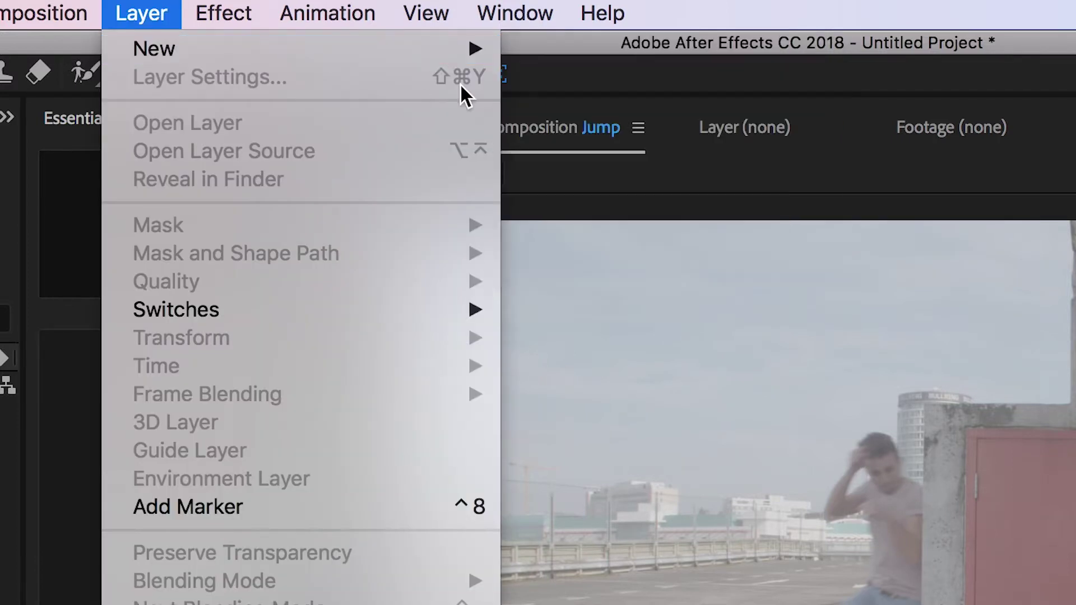
mouse_move(264, 56)
click(661, 228)
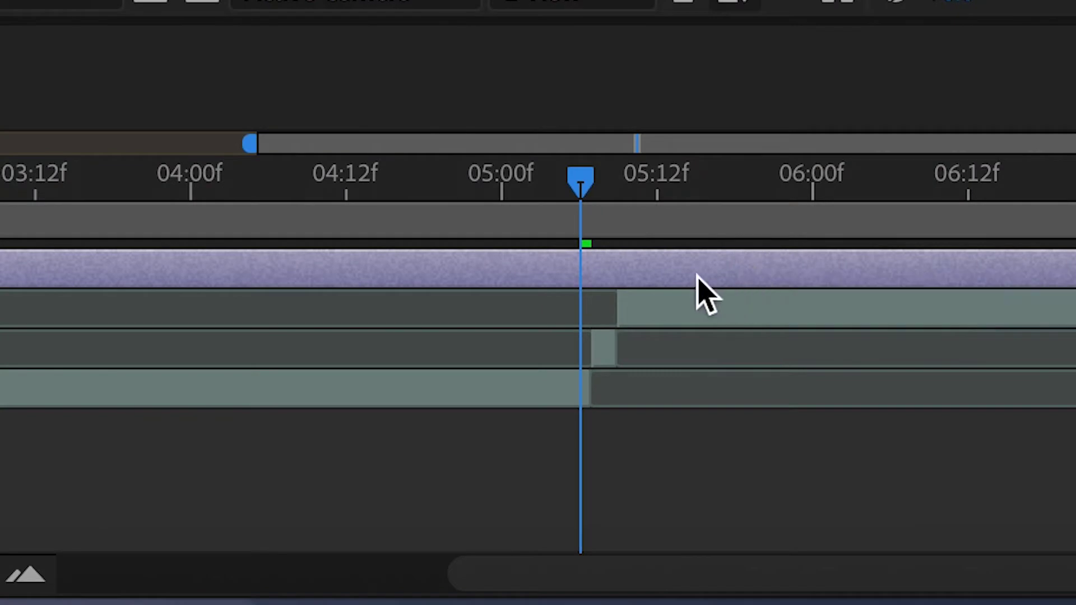
key(super+shift+d)
click(706, 528)
key(Delete)
key(equal)
key(equal)
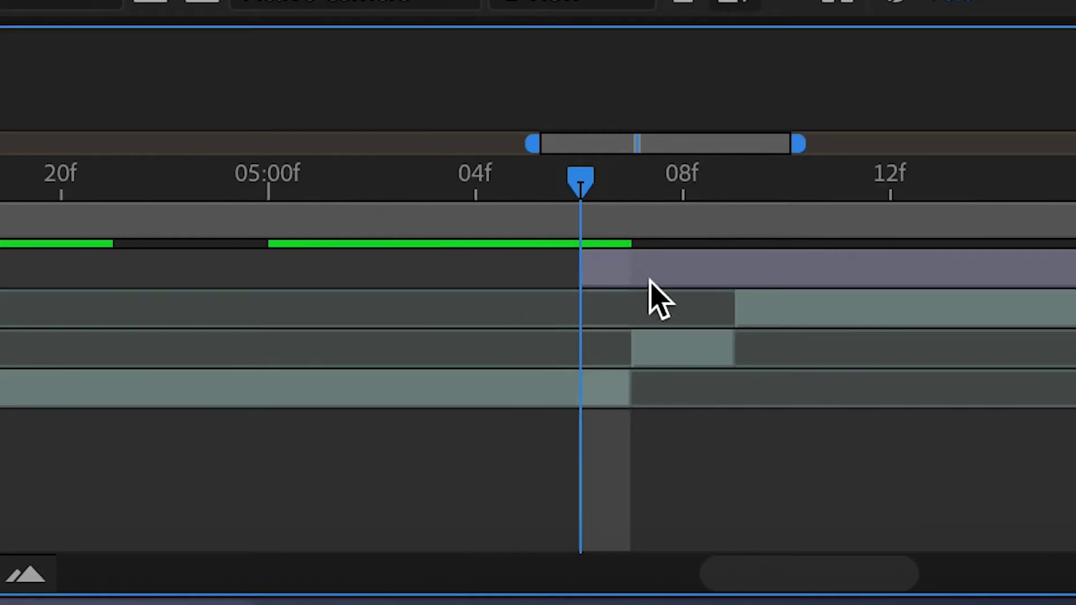
Move the adjustment layer's start to 0:00:05:04 and trim it to a four-frame duration
drag(649, 280, 607, 276)
drag(610, 199, 723, 201)
key(super+shift+d)
key(Delete)
drag(644, 278, 615, 279)
At 0:00:05:06, draw an elliptical mask on the adjustment layer around the jumping man and the adjacent wall edge
click(595, 191)
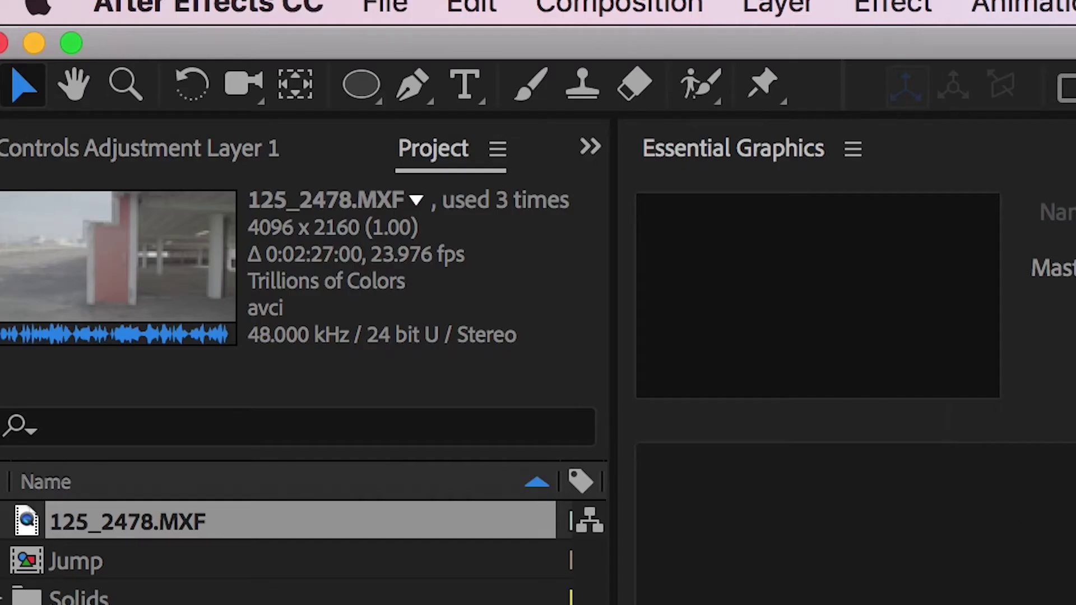
click(361, 84)
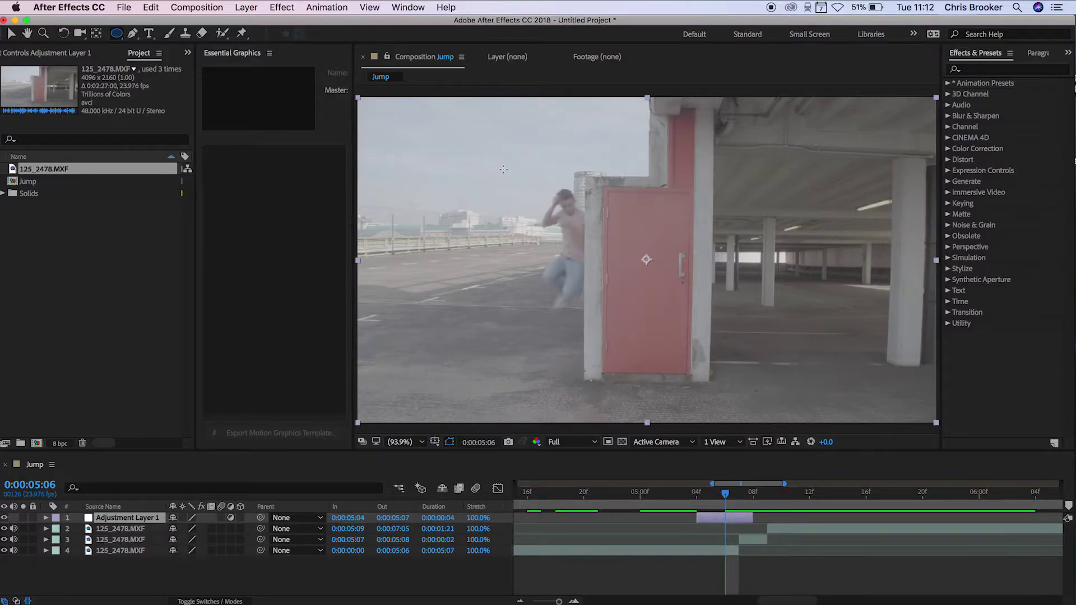
drag(500, 168, 626, 278)
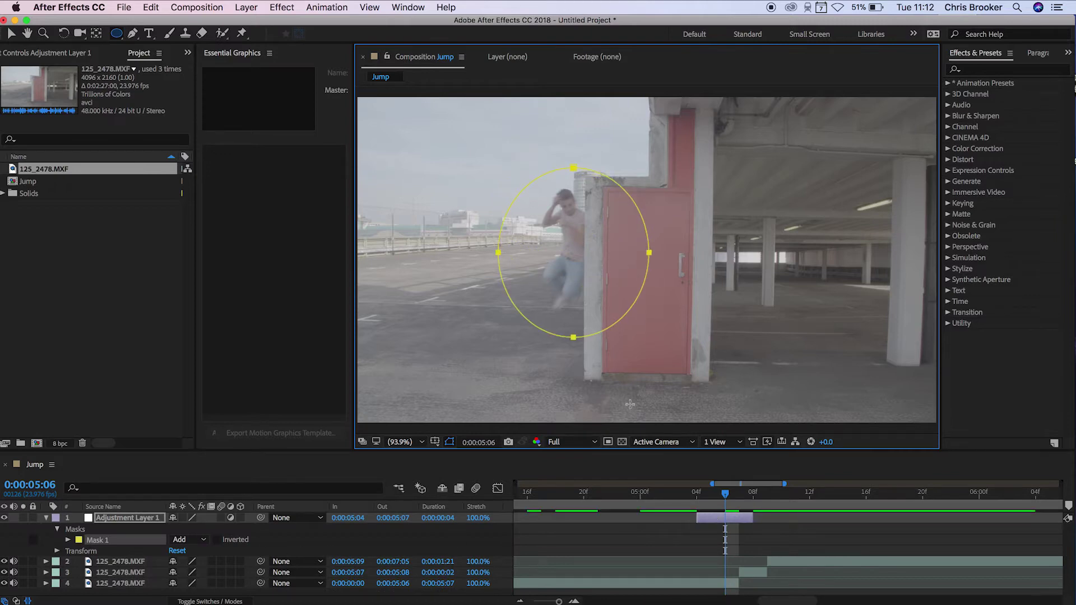
Apply the Levels effect to the adjustment layer, with Input White 232.1 and Gamma 1.23
click(994, 69)
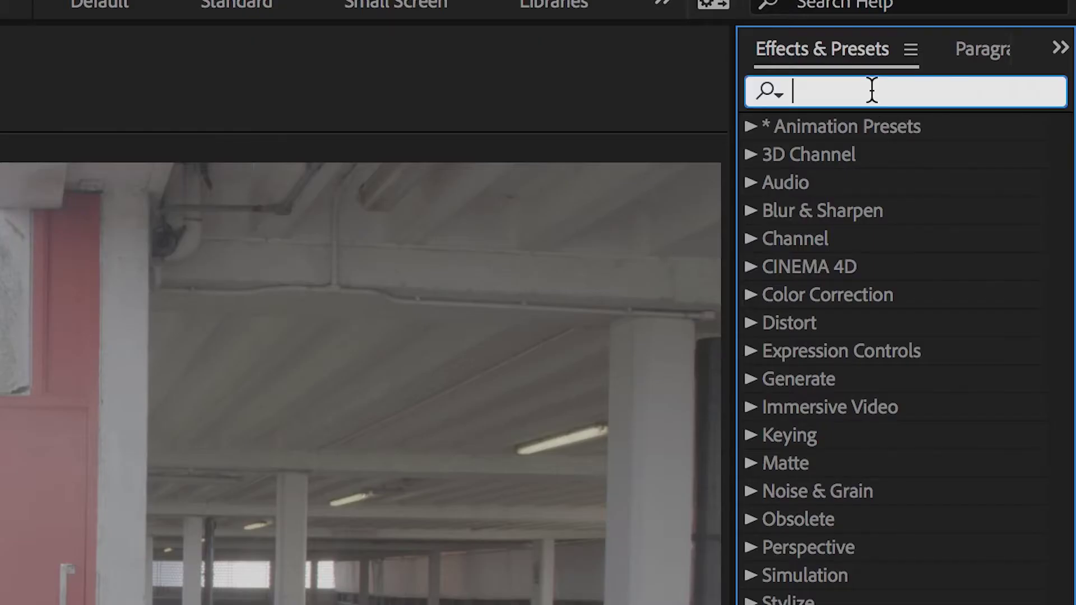
text(lev)
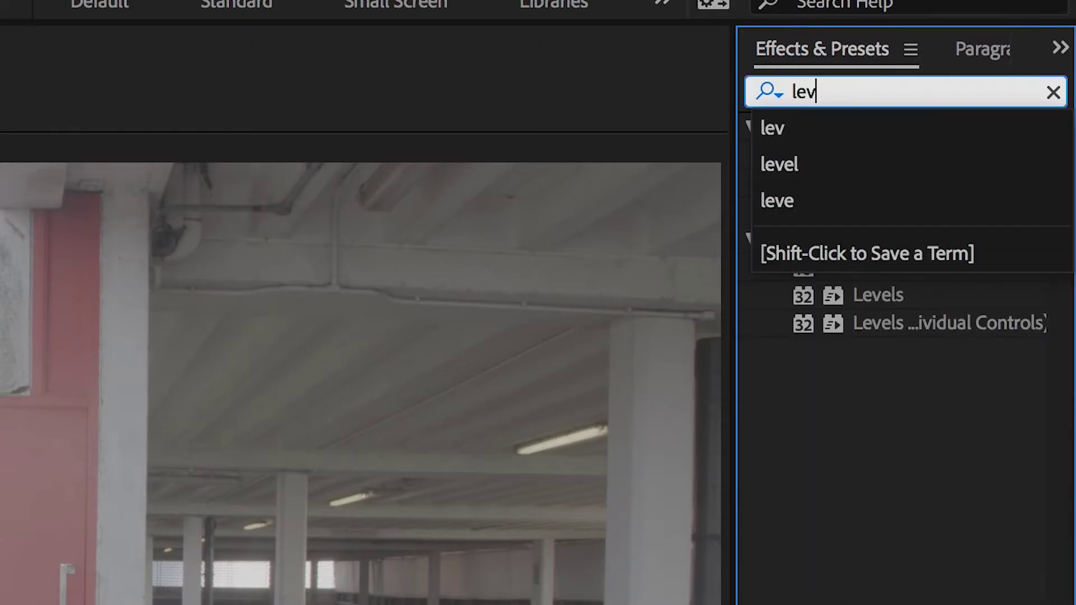
drag(889, 301, 610, 245)
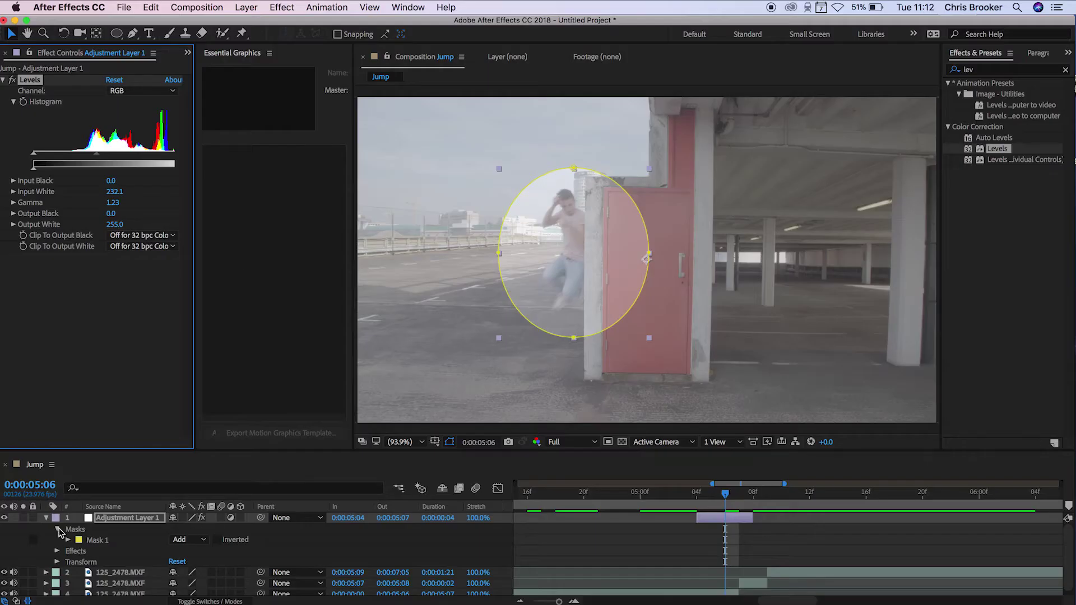
Feather the adjustment layer's Mask 1 by 212 pixels
click(67, 539)
drag(569, 387, 618, 386)
click(444, 550)
Keyframe Mask 1's opacity at 100% at 0:00:05:06 and 2% at 0:00:05:04
mouse_move(725, 496)
mouse_down()
mouse_move(691, 499)
mouse_move(739, 499)
mouse_move(730, 498)
mouse_up()
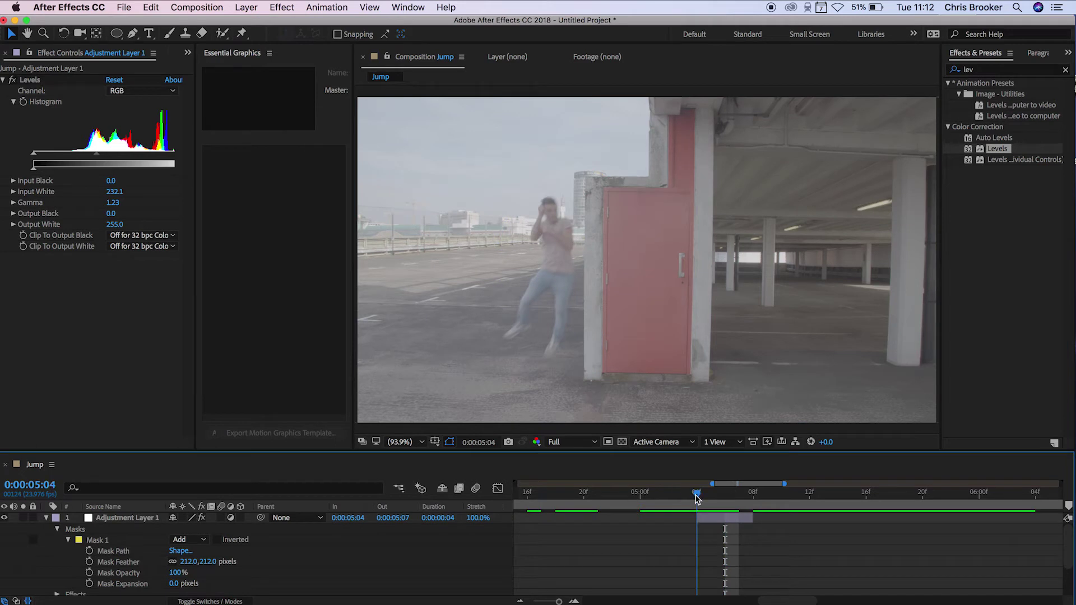
scroll(738, 535, down, 1)
scroll(736, 532, down, 3)
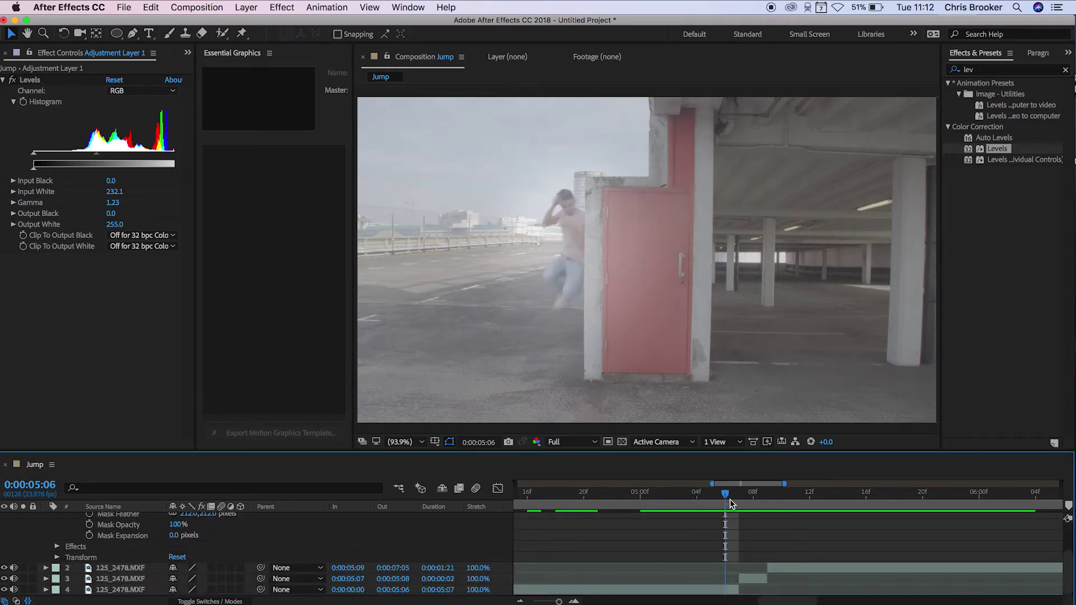
scroll(732, 528, up, 1)
scroll(735, 533, up, 1)
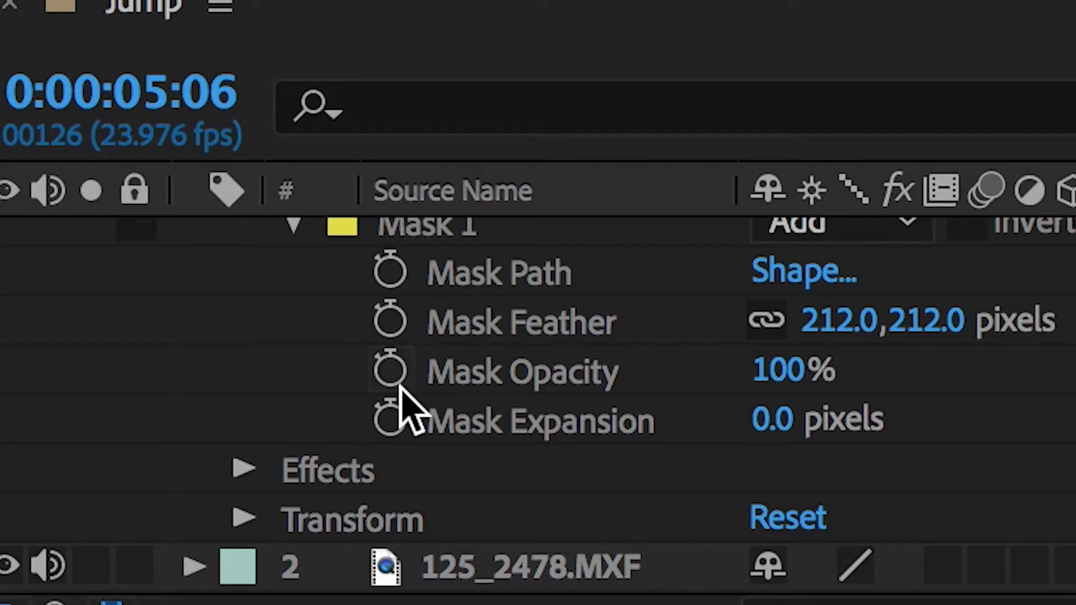
click(391, 372)
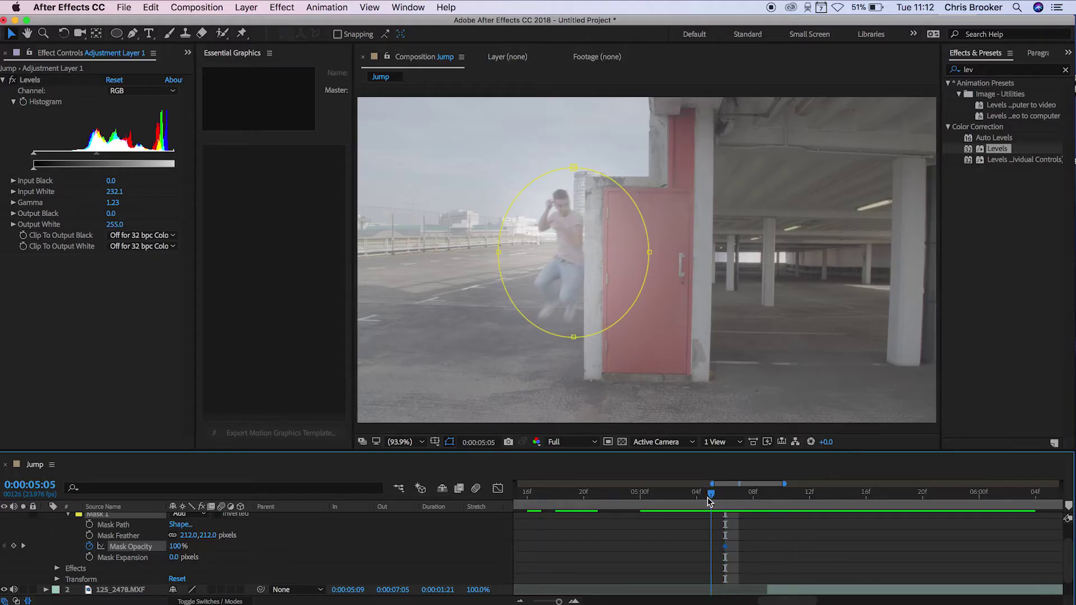
drag(707, 496, 696, 497)
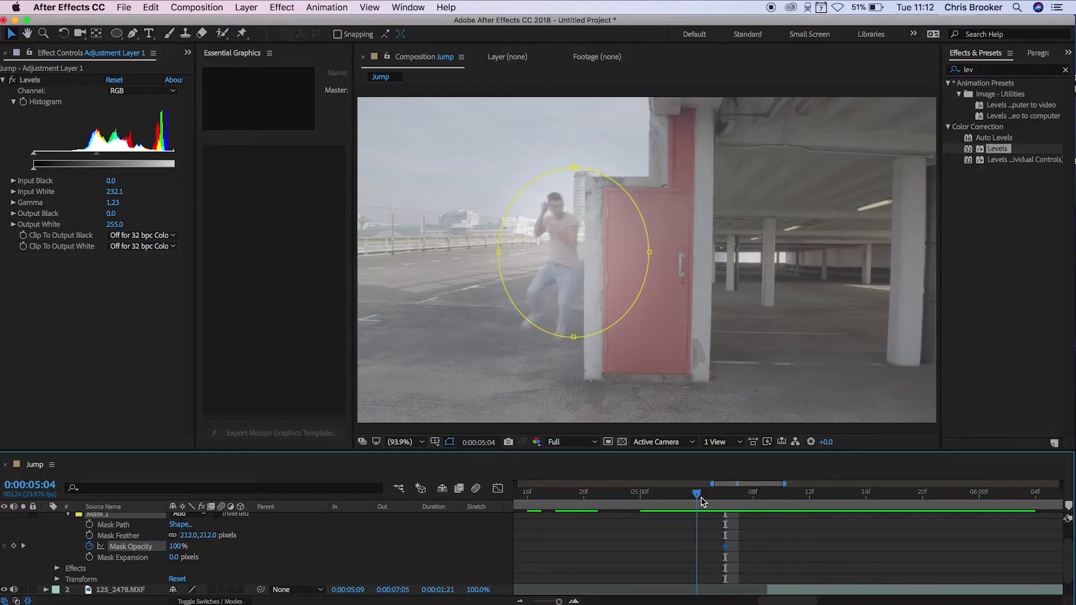
drag(177, 547, 2, 549)
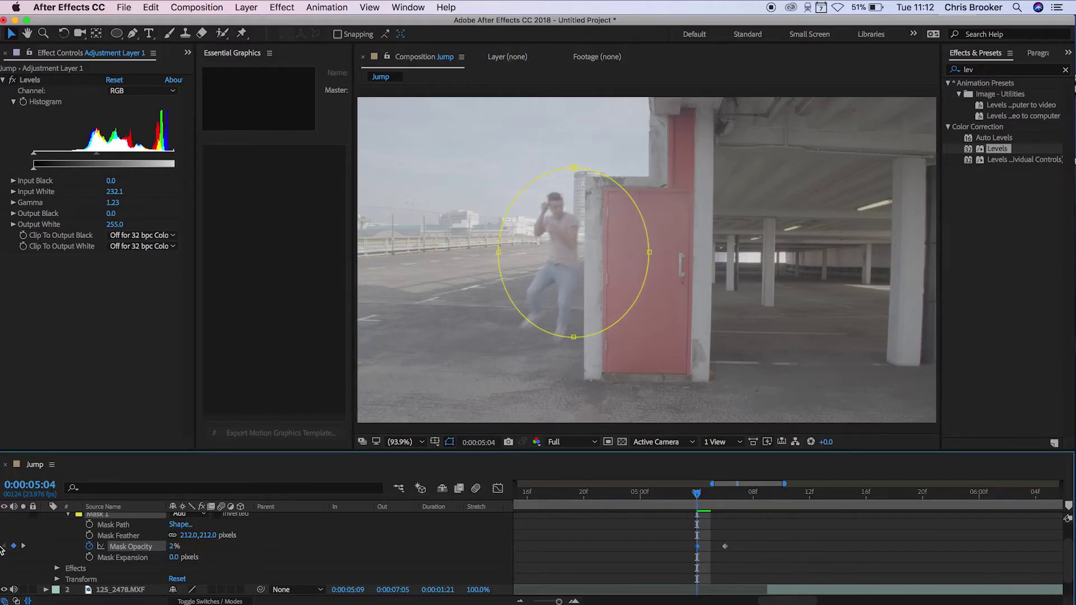
Set Mask 1's opacity to 0% at 0:00:05:08 and play back the flash
click(735, 498)
drag(743, 502, 752, 502)
click(563, 542)
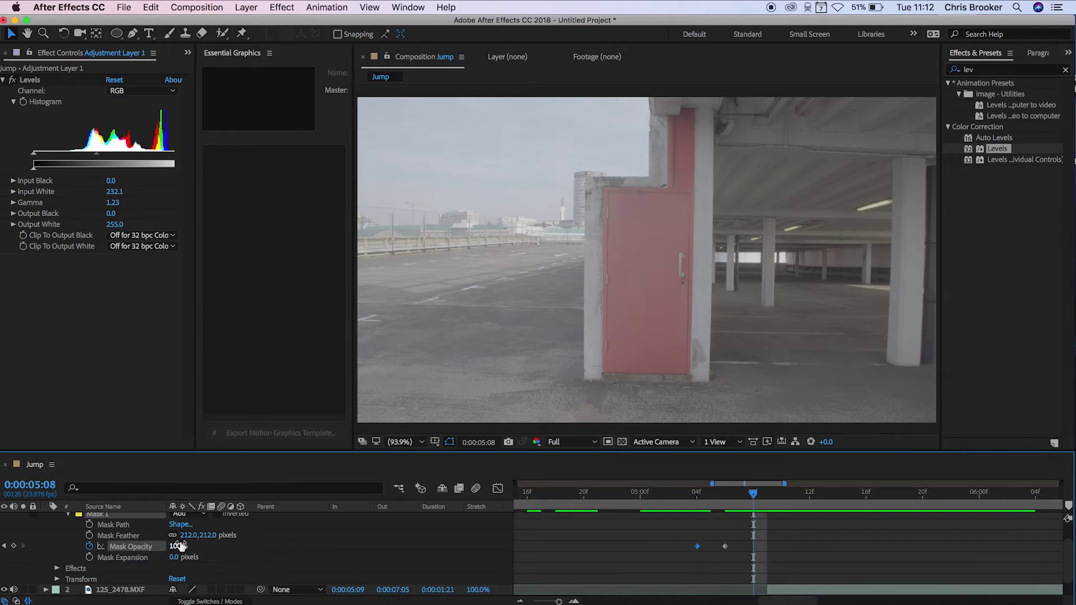
drag(735, 497, 669, 499)
key(space)
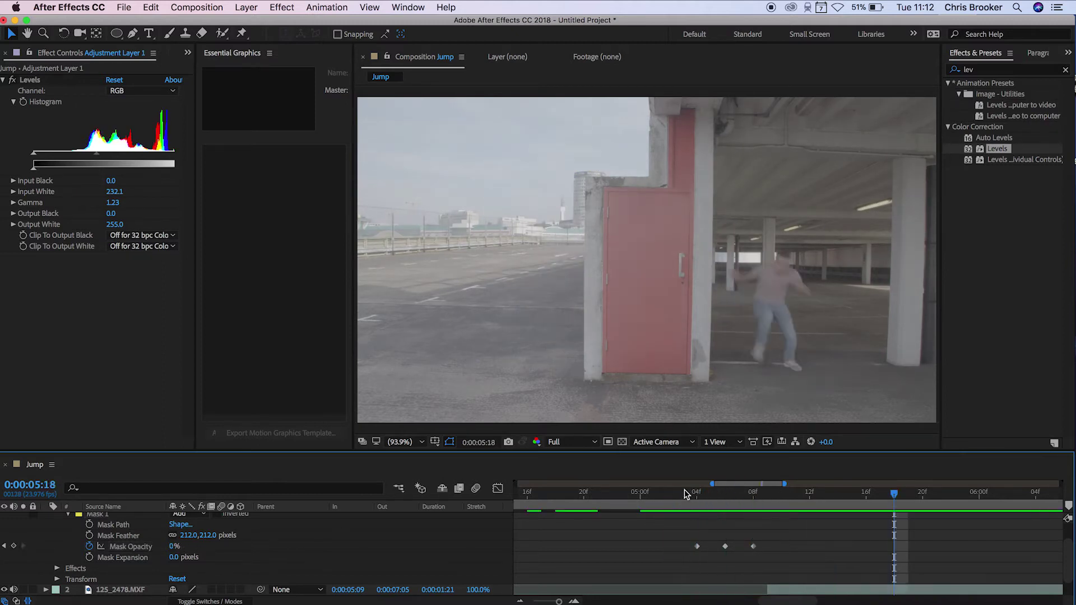
Move the first Mask Opacity keyframe to 0:00:05:05 and preview the flash timing
click(711, 494)
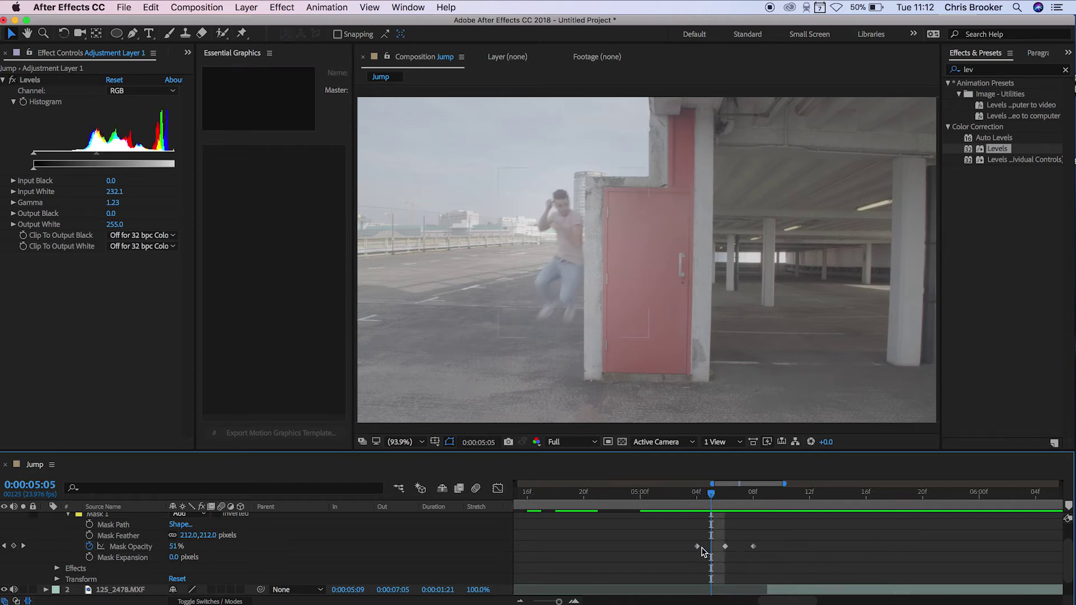
drag(701, 548, 707, 547)
key(space)
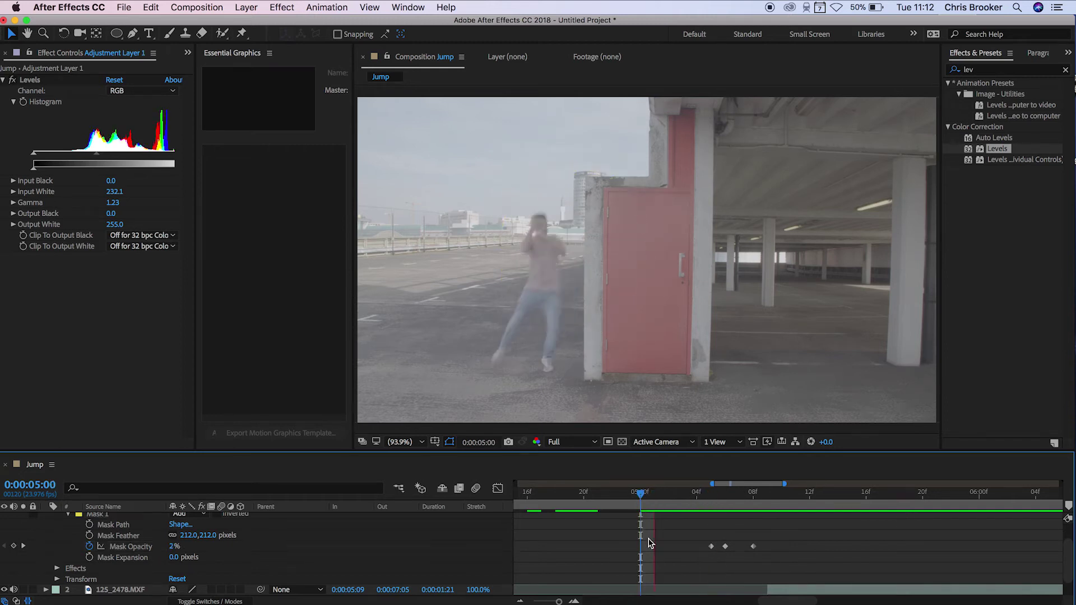
Increase Mask 1's feather to 322 pixels while viewing the frame at 0:00:05:06
drag(699, 511, 722, 508)
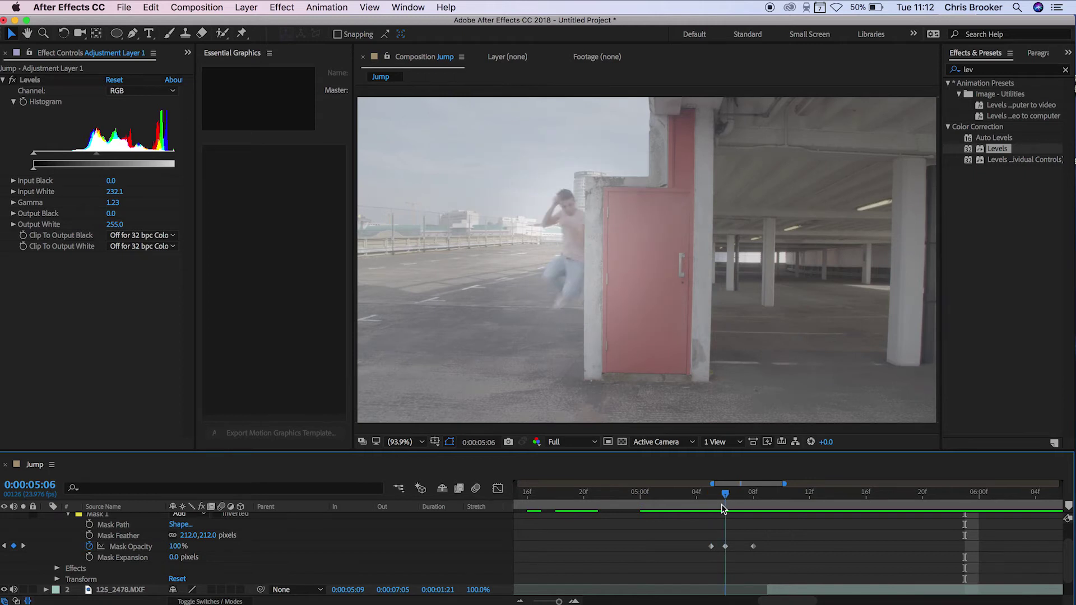
scroll(714, 545, up, 2)
click(179, 575)
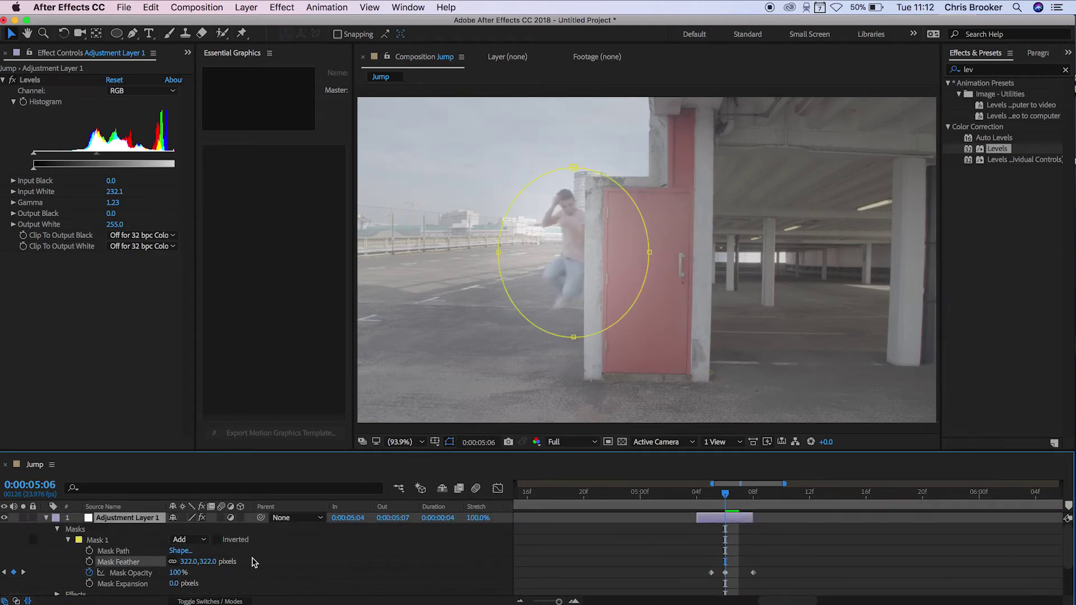
click(467, 565)
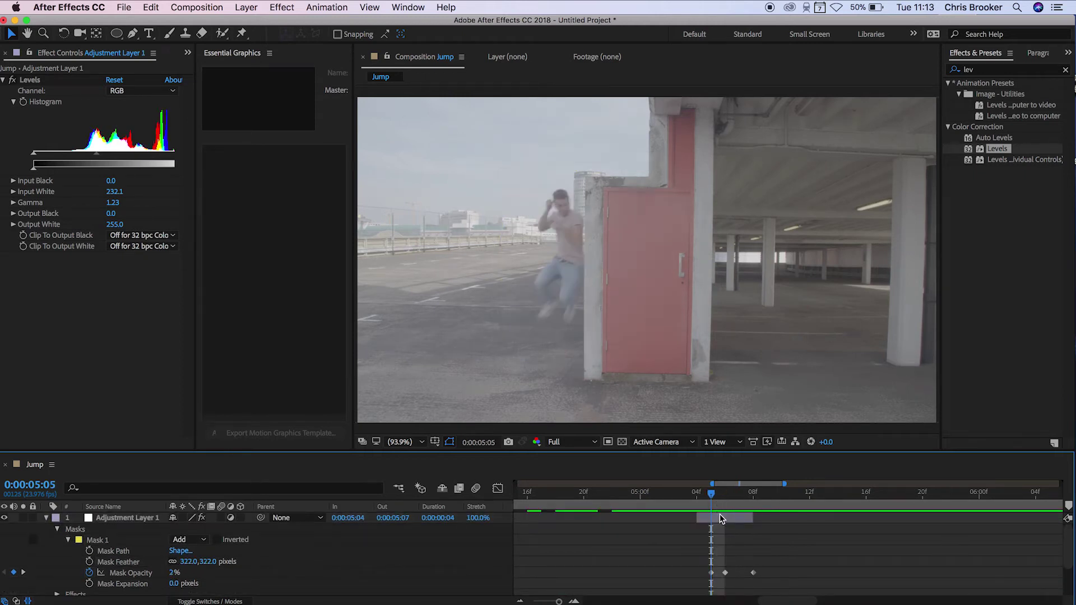
Duplicate the adjustment layer, start the copy at 0:00:05:07, and reposition its mask where the man jumps out of the wall
click(720, 519)
key(super+d)
drag(725, 499, 781, 522)
drag(732, 273, 739, 261)
click(827, 557)
Play back the wall jump to check both light flashes
drag(757, 495, 638, 511)
key(space)
key(space)
click(607, 496)
key(space)
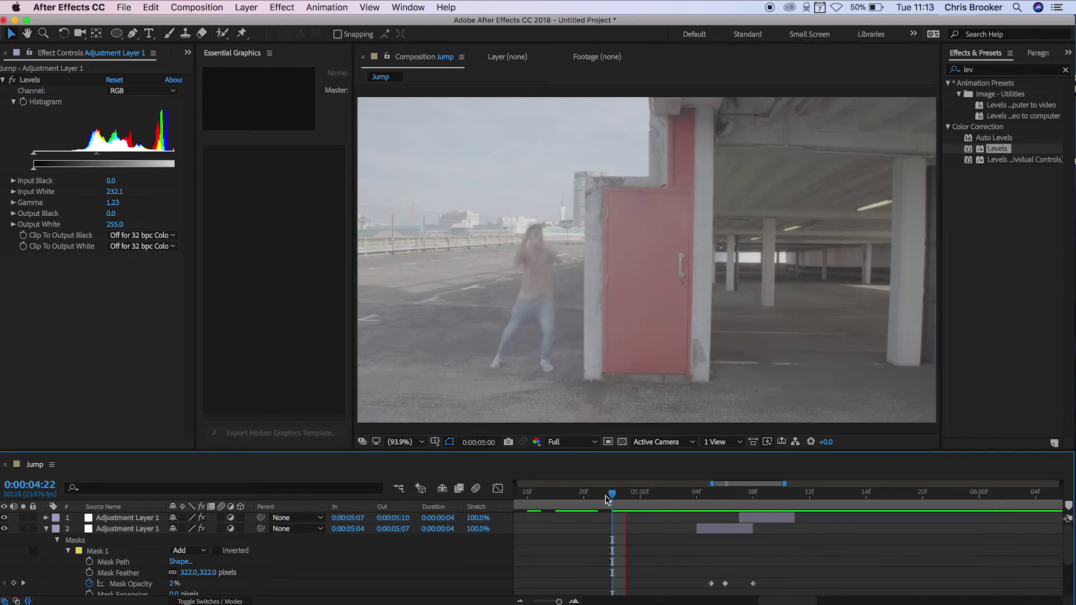
key(space)
Pre-compose both adjustment layers and all three clips into a new composition named JumpFootage
key(minus)
key(minus)
key(minus)
click(46, 529)
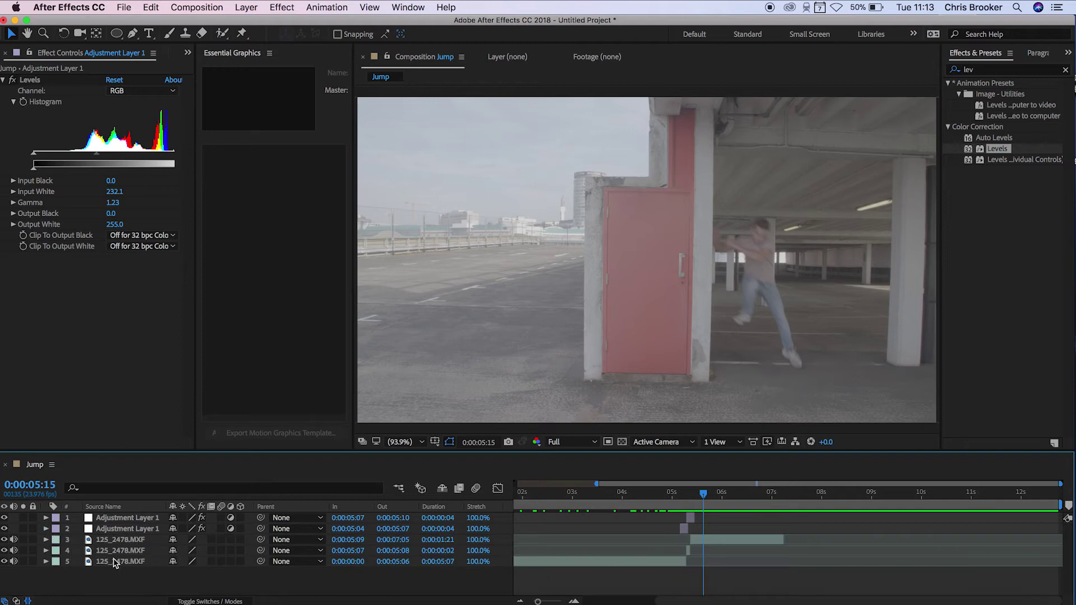
drag(129, 568, 130, 517)
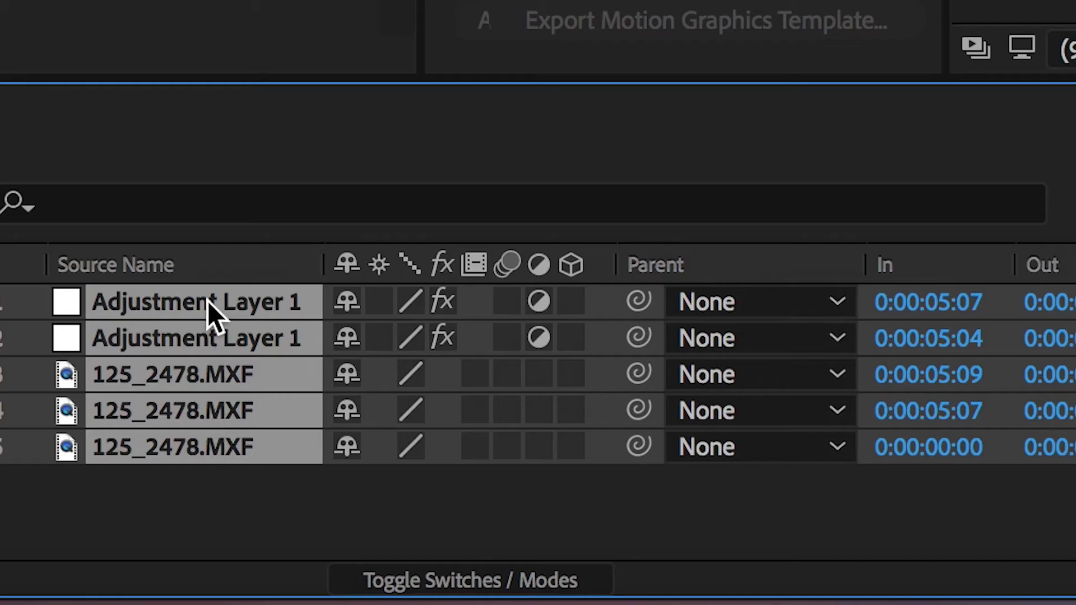
right_click(130, 518)
click(322, 247)
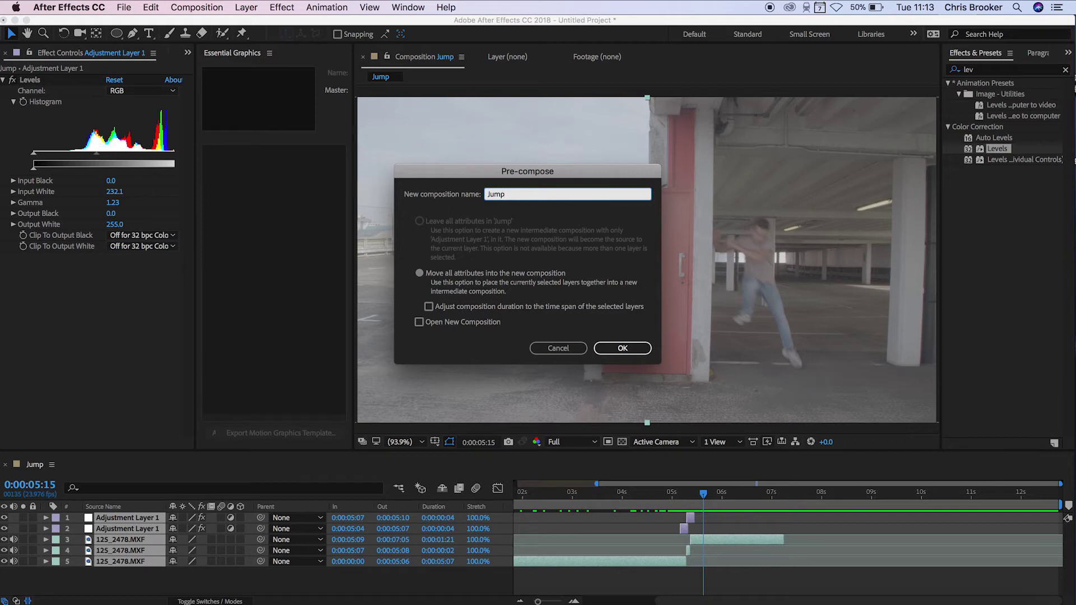
text(JumpFootage)
key(Return)
Keyframe the JumpFootage layer's Position, Scale and Rotation at 0:00:05:07 and 0:00:05:05
mouse_move(704, 500)
mouse_down()
mouse_move(662, 496)
mouse_move(690, 493)
mouse_up()
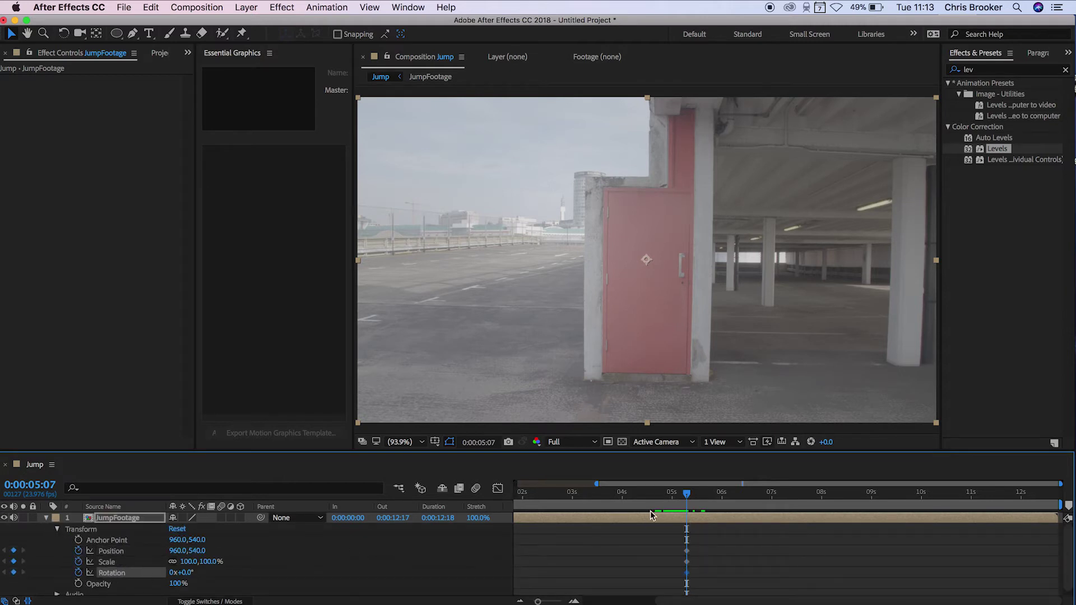
drag(688, 502, 683, 500)
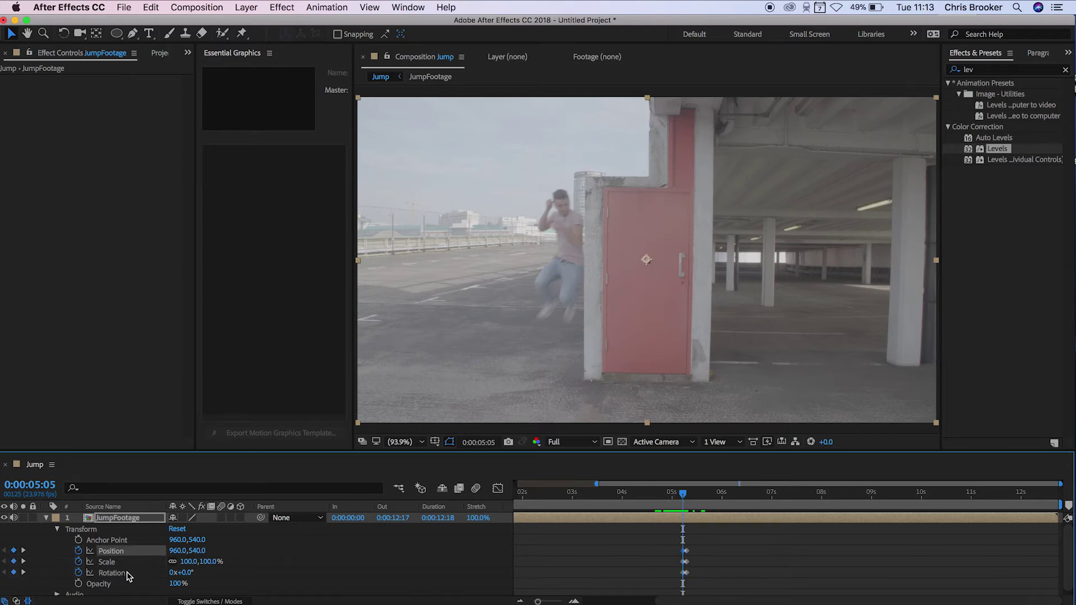
Add Rotation, Scale and Position keyframes to JumpFootage at 0:00:05:10
click(719, 562)
key(equal)
key(equal)
key(equal)
drag(716, 501, 763, 501)
click(13, 572)
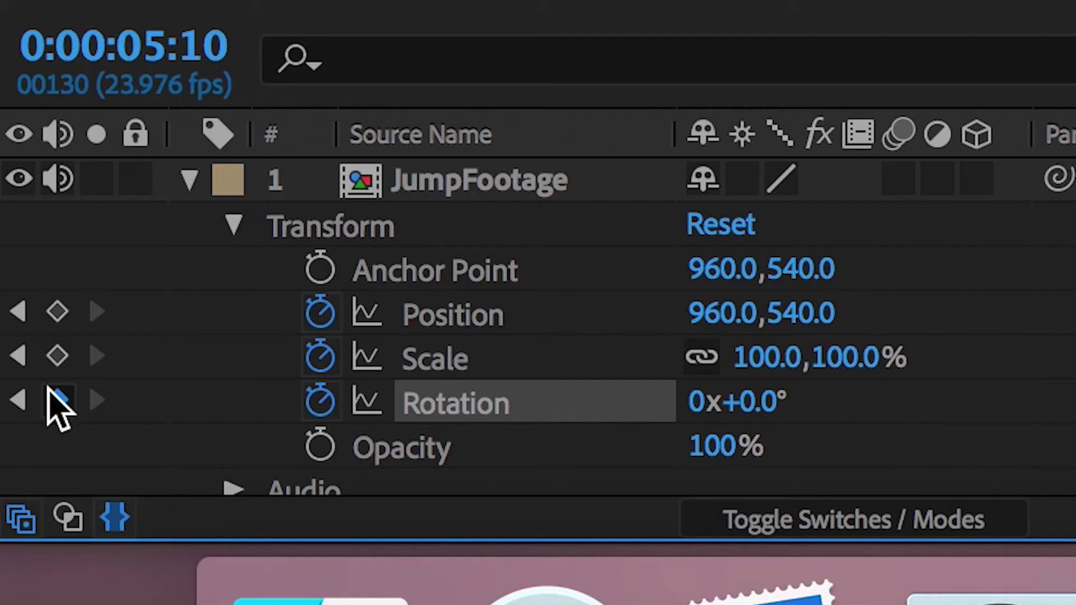
click(14, 561)
click(14, 550)
At 0:00:05:07, set JumpFootage's Position to 960, 501, its Scale to 137% and its Rotation to 5°
key(Page_Up)
key(Page_Up)
key(Page_Up)
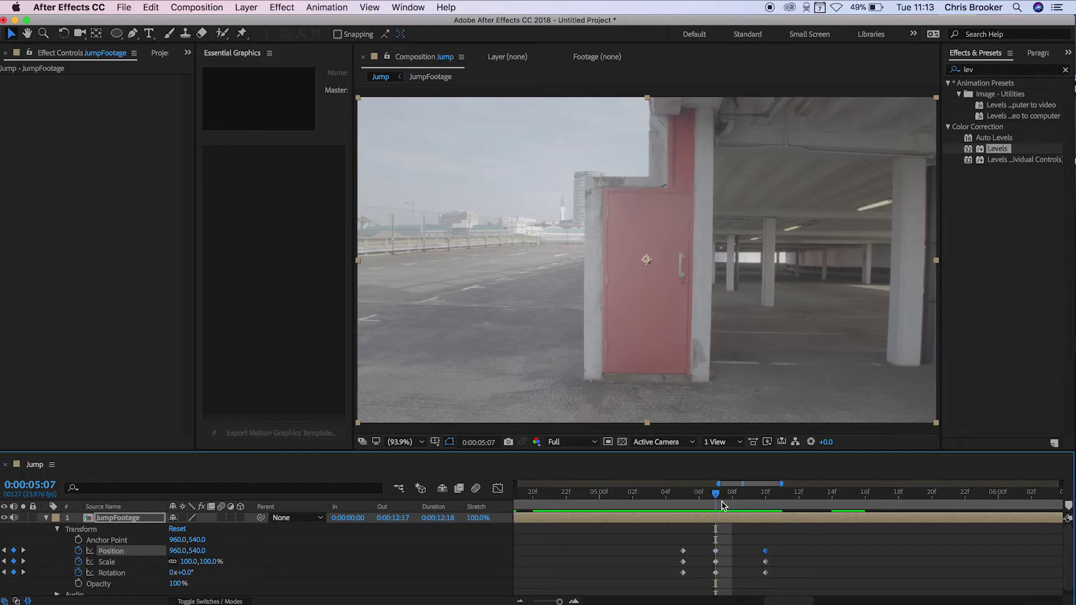
drag(202, 559, 172, 549)
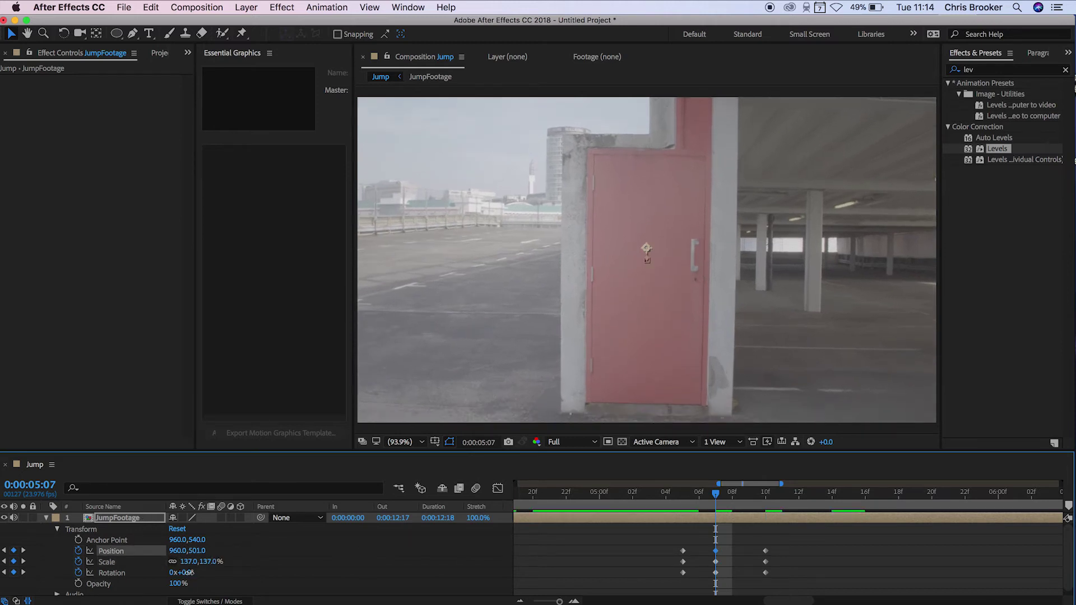
drag(185, 572, 615, 541)
Keyframe differing Rotation values on JumpFootage one frame before and one frame after the impact, at 0:00:05:06 and 0:00:05:08
key(Page_Up)
drag(185, 572, 183, 573)
key(Page_Down)
key(Page_Down)
mouse_move(731, 493)
mouse_down()
mouse_move(610, 499)
mouse_move(716, 498)
mouse_up()
At 0:00:05:07, set JumpFootage's Scale to 120% and its Position to 960, 542, previewing the shake
drag(190, 562, 180, 561)
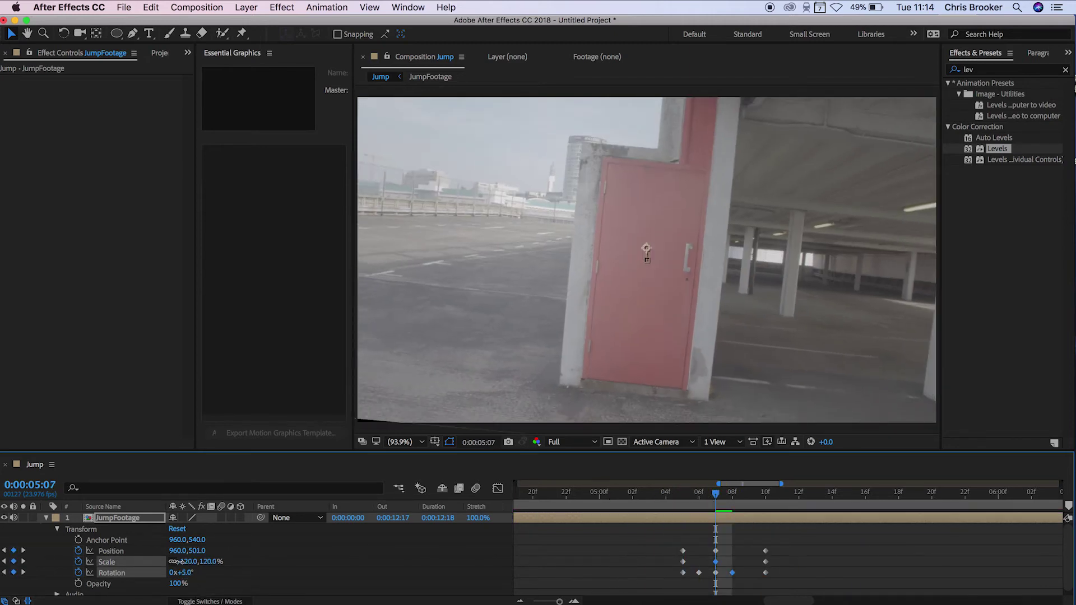
drag(716, 499, 658, 501)
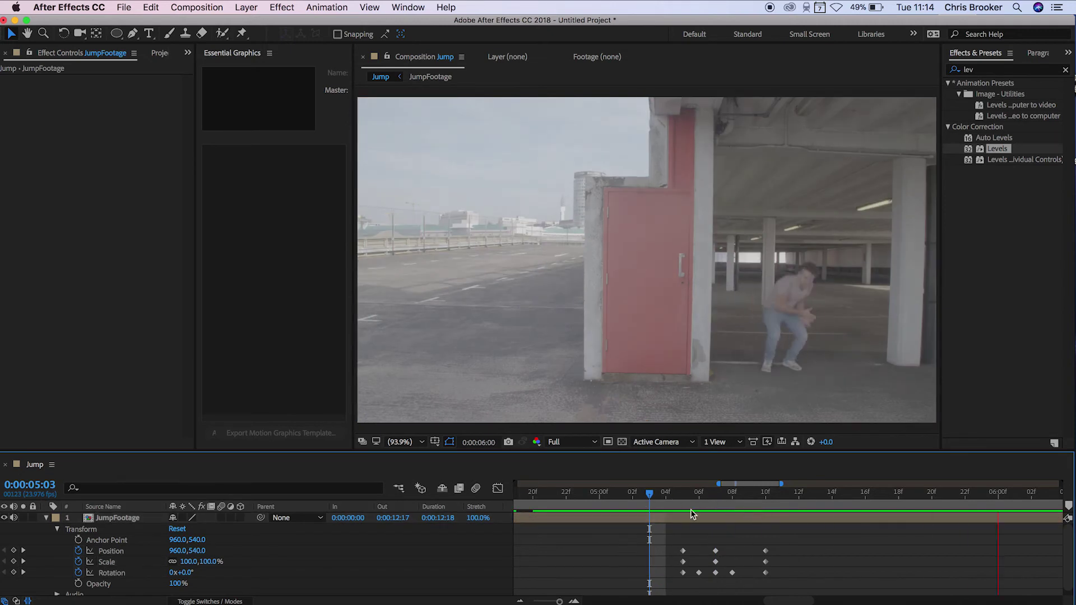
click(715, 551)
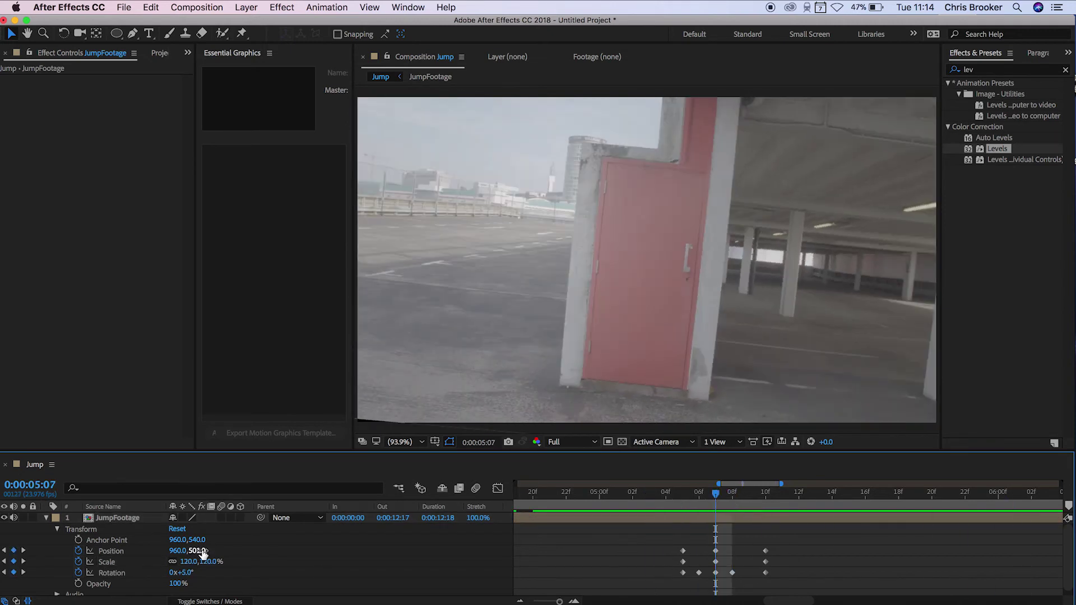
click(717, 510)
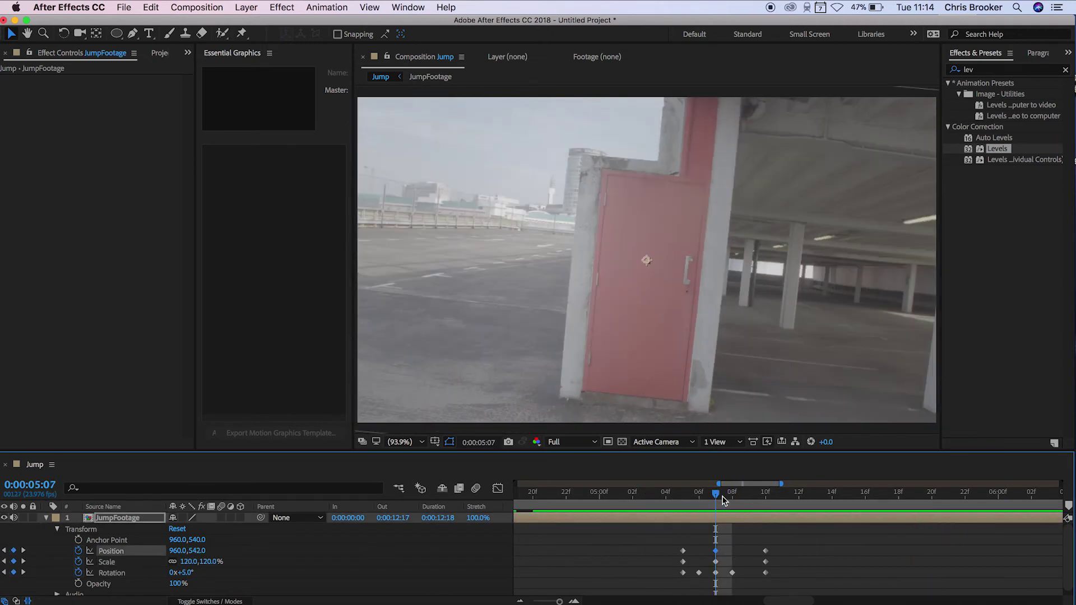
Keyframe JumpFootage's Position to 960, 529 at 0:00:05:06 and play back the shake
click(700, 501)
mouse_move(192, 550)
mouse_down()
mouse_move(174, 550)
mouse_move(184, 550)
mouse_up()
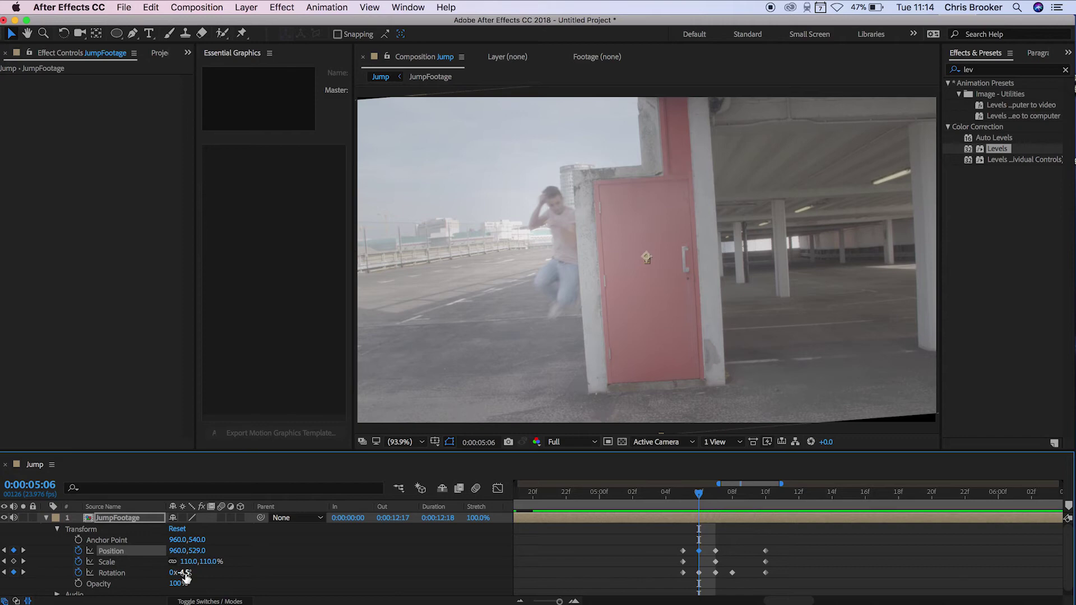
key(space)
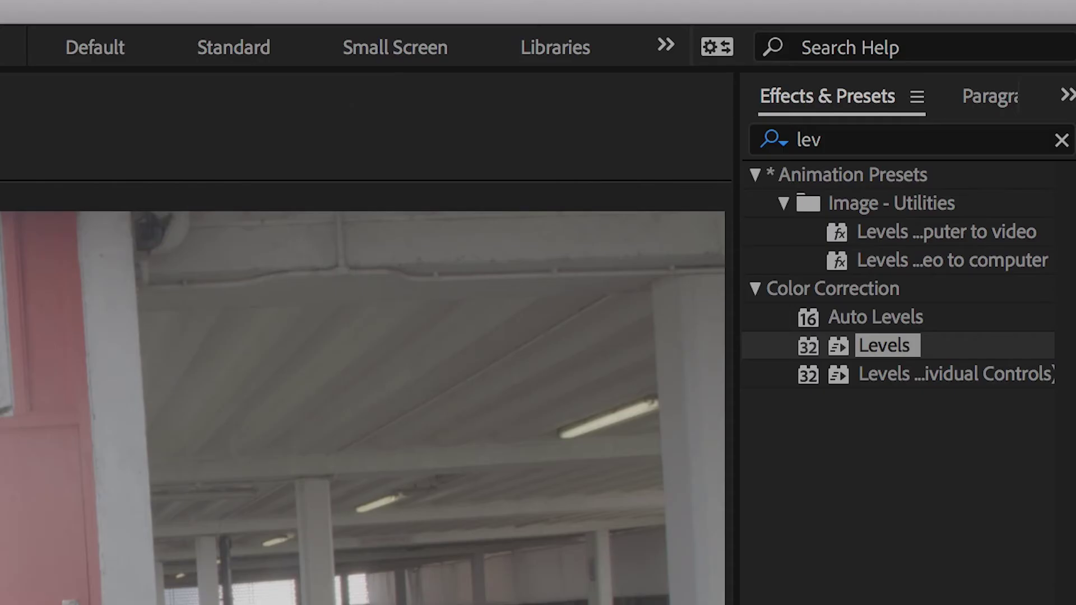
Apply Levels to JumpFootage and keyframe its Histogram at 0:00:05:07 with Input White at 209.1
drag(882, 349, 689, 519)
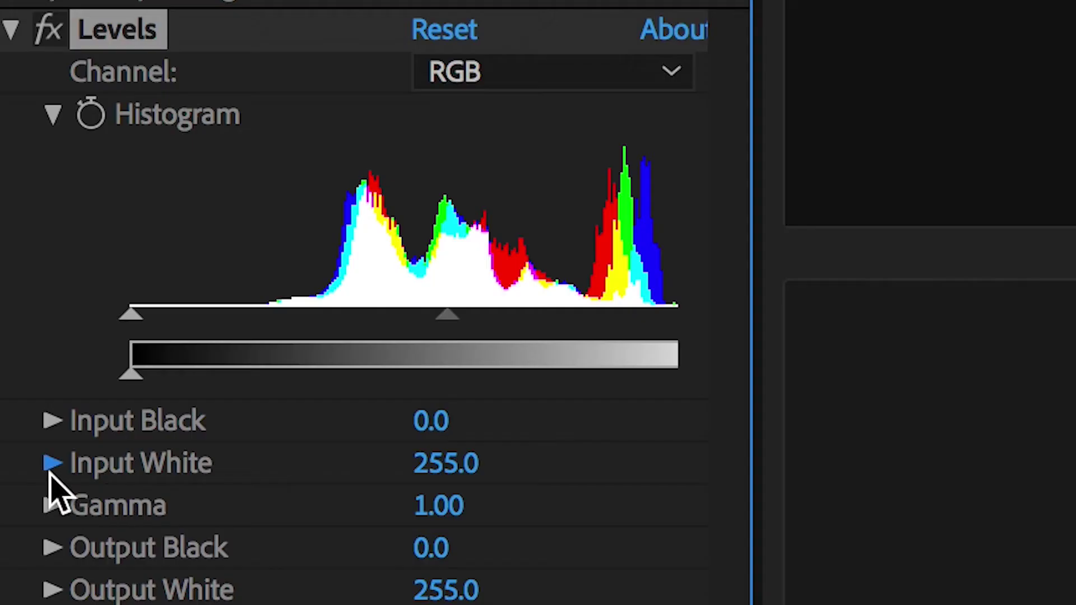
click(13, 191)
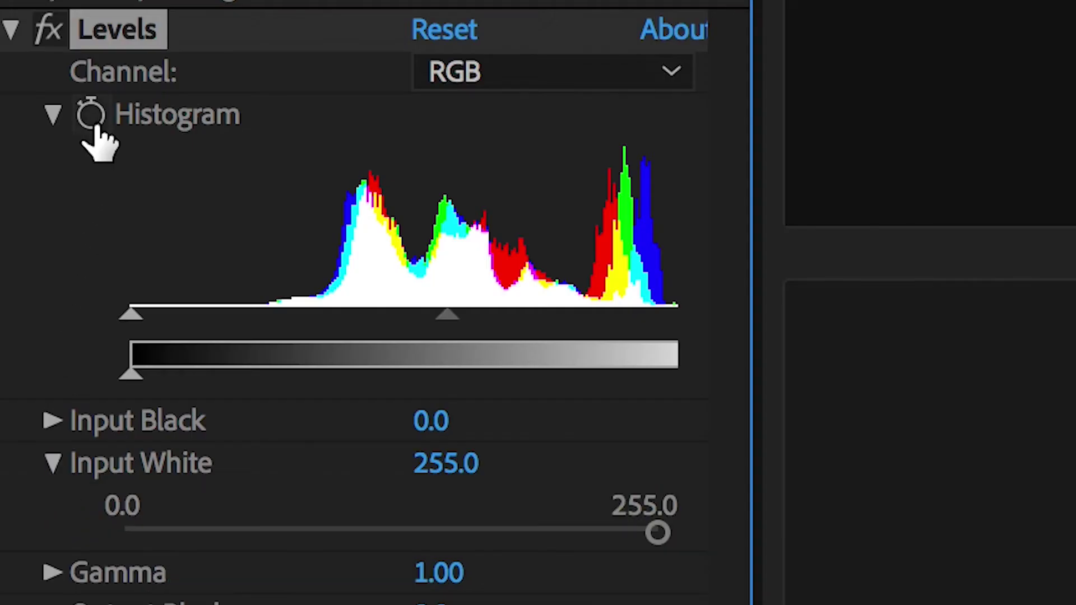
mouse_move(490, 476)
mouse_down()
mouse_move(344, 478)
mouse_move(493, 471)
mouse_up()
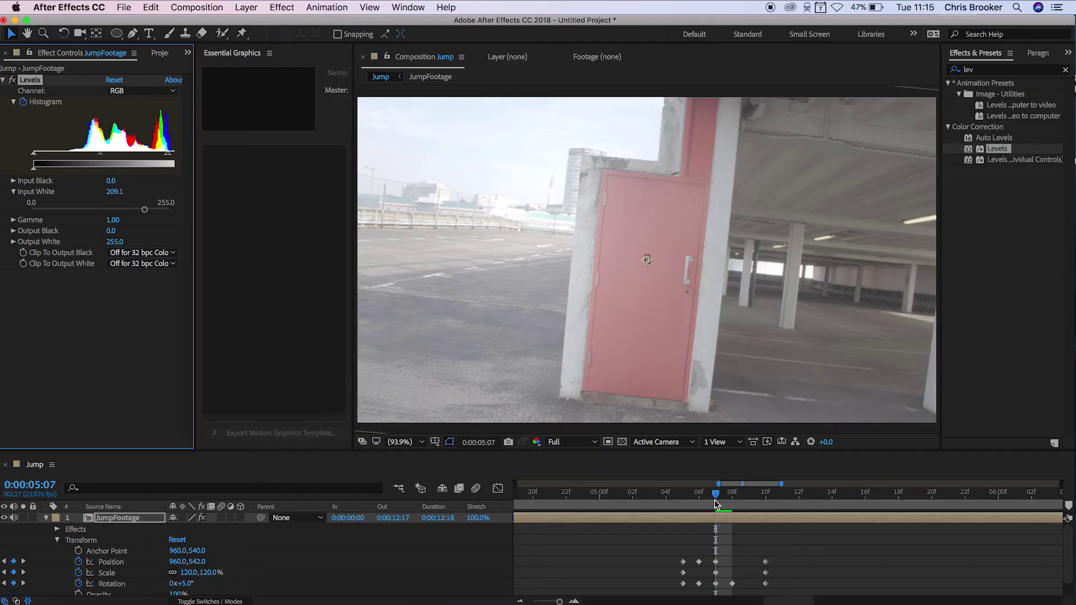
Set the Levels Input White to 255 at 0:00:05:05 and at 0:00:05:10
drag(716, 503, 683, 503)
click(115, 191)
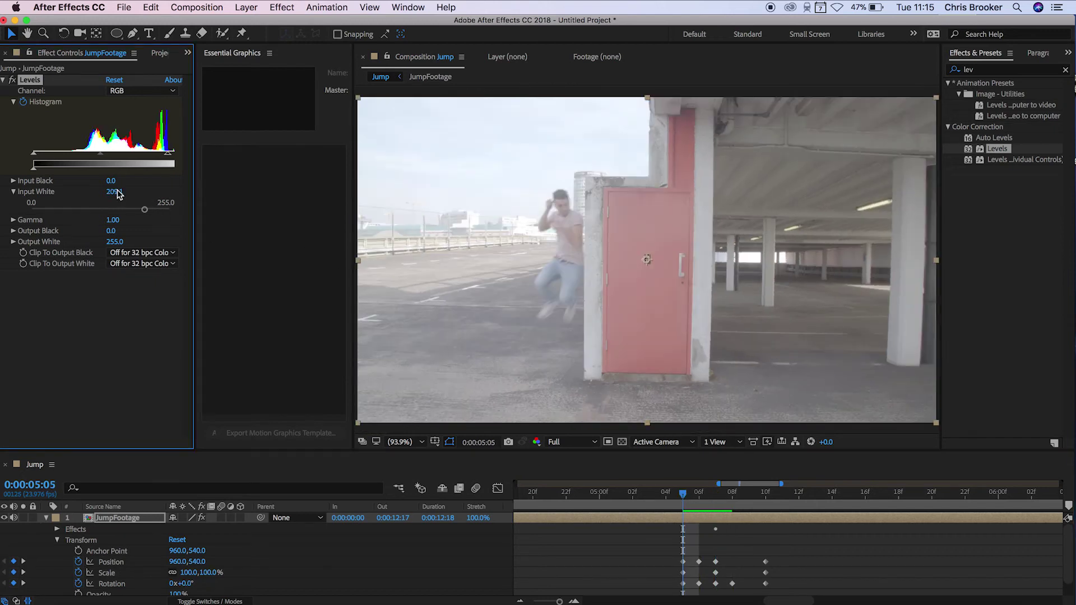
key(Return)
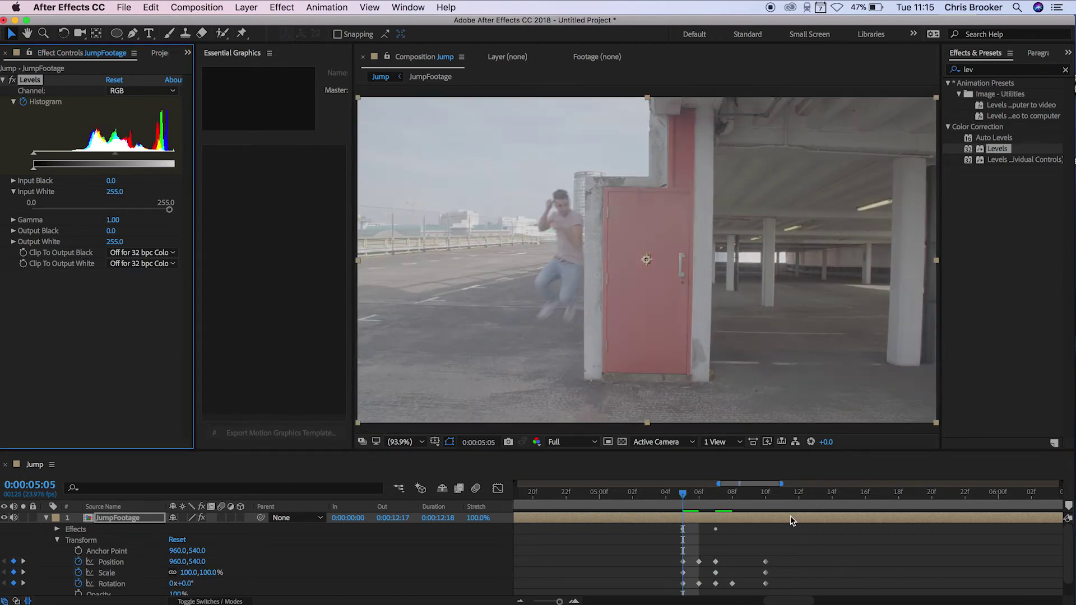
key(space)
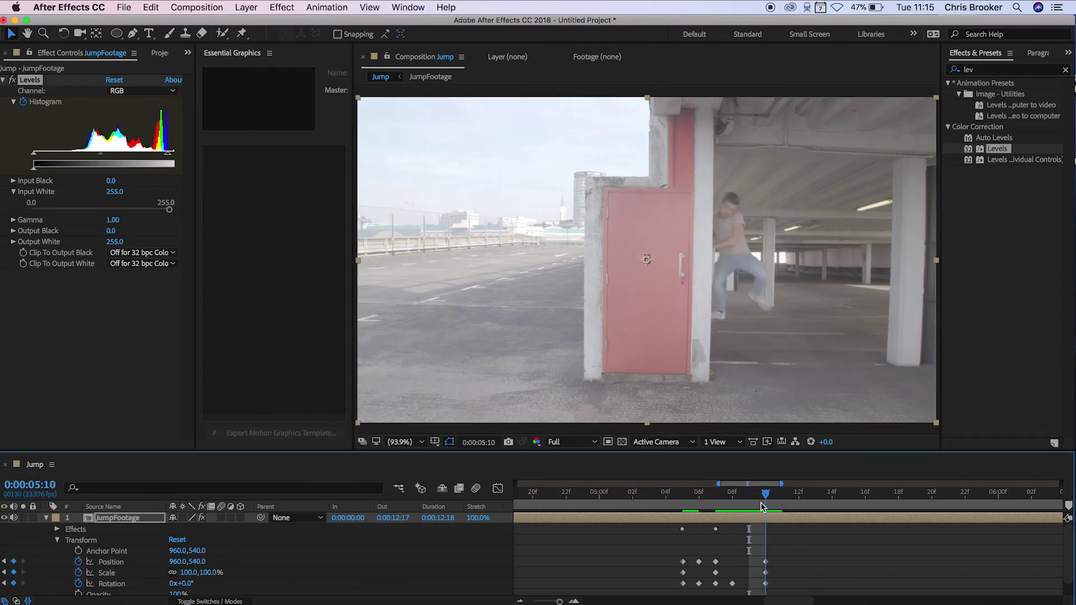
click(121, 197)
key(Return)
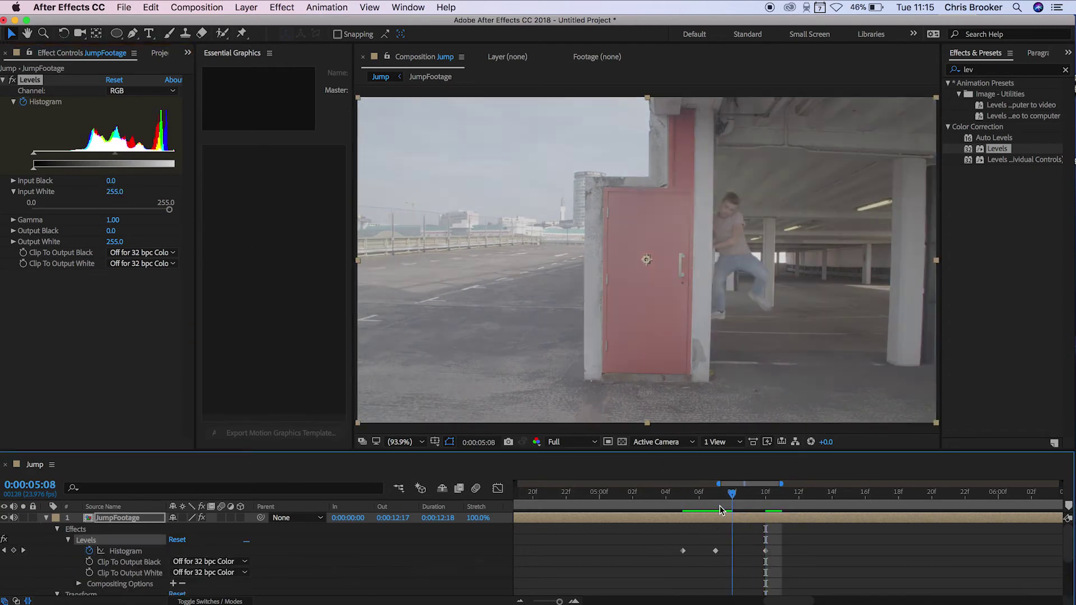
Enable motion blur for the JumpFootage layer and the Jump composition, and check the impact frames
drag(721, 506, 654, 513)
click(582, 562)
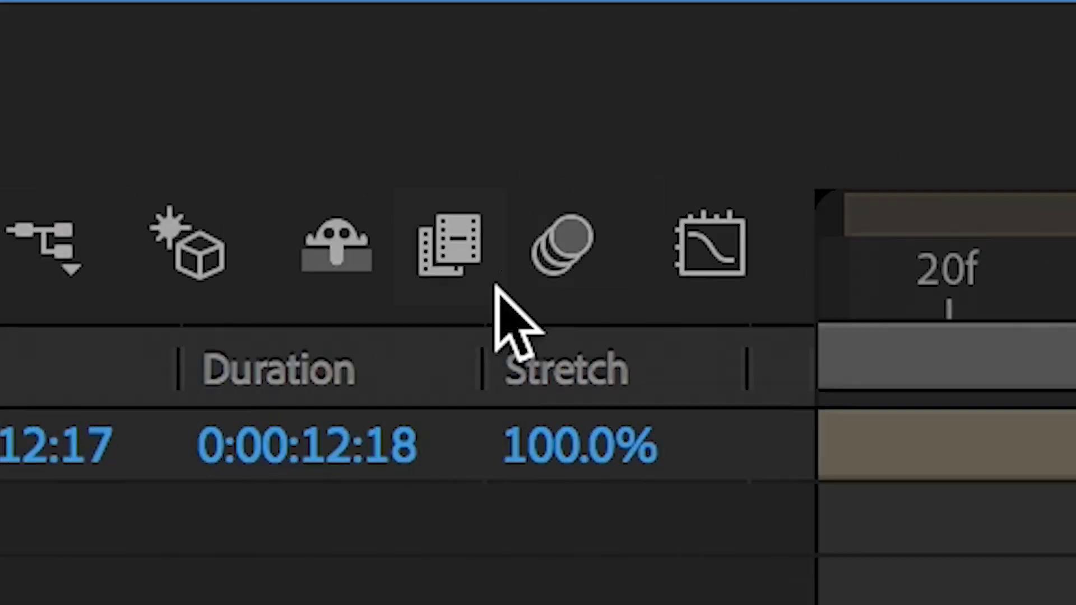
click(562, 245)
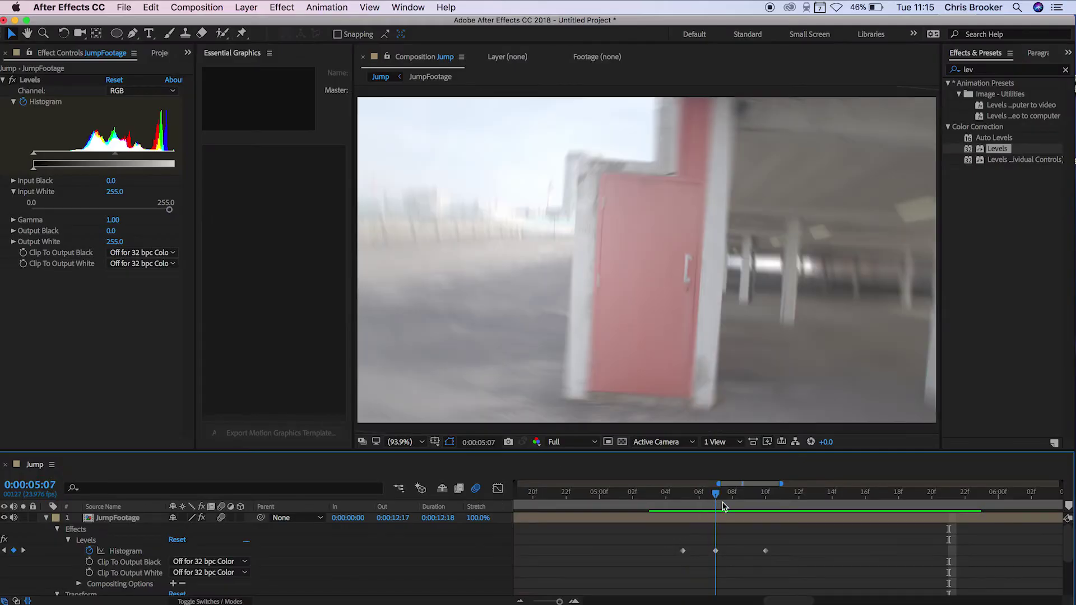
drag(722, 502, 667, 506)
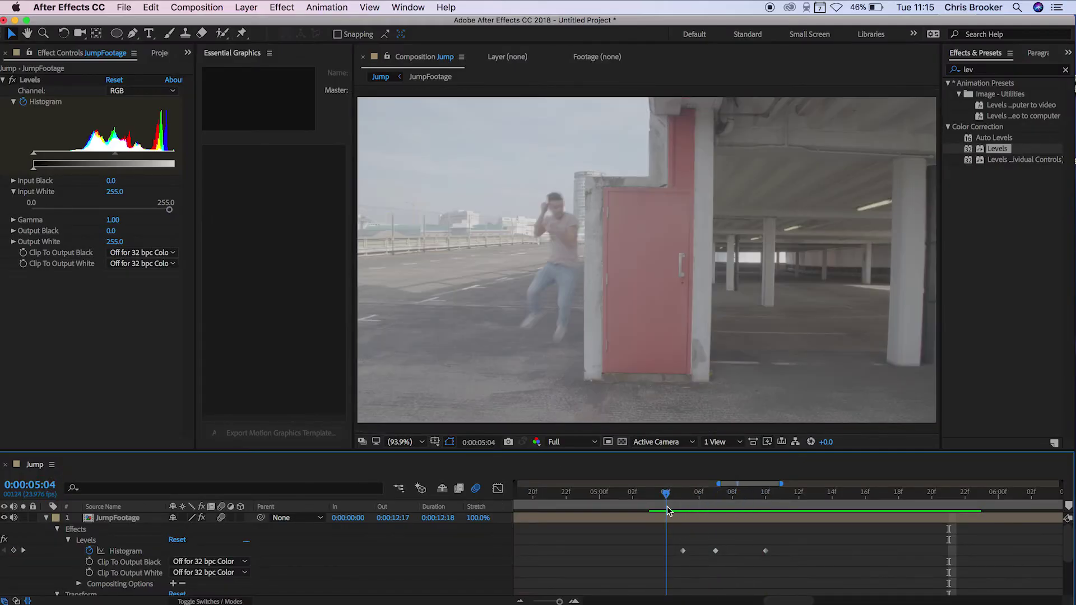
Pre-compose the JumpFootage layer as Handheld, leaving all attributes in Jump
click(46, 518)
click(125, 520)
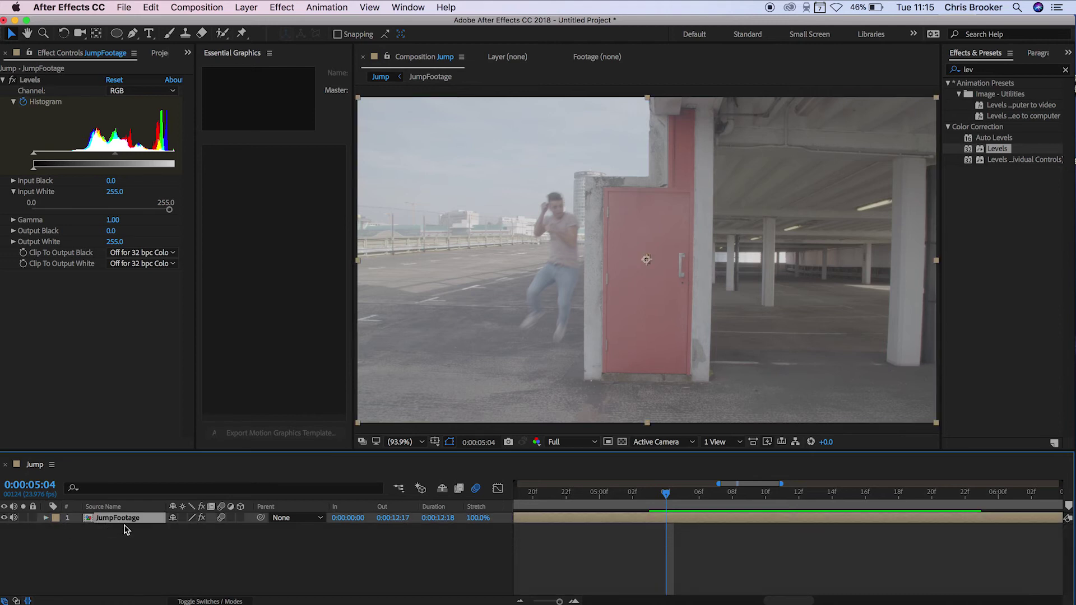
right_click(124, 520)
click(146, 498)
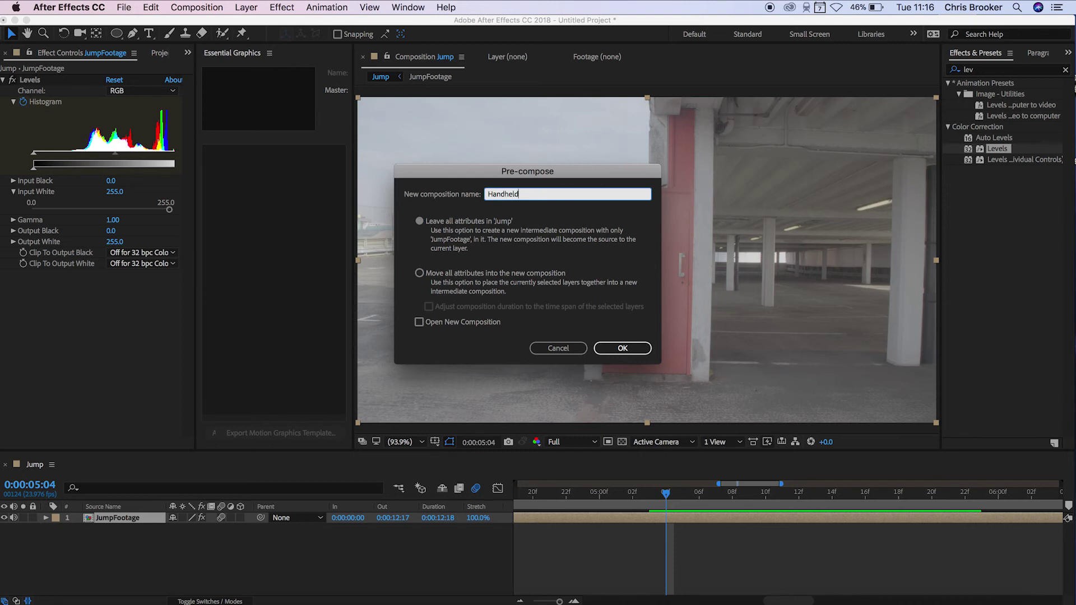
key(Return)
click(181, 548)
Search the effects for wiggle and apply the Wigglerama preset to the Handheld layer
click(149, 518)
click(994, 72)
text(w)
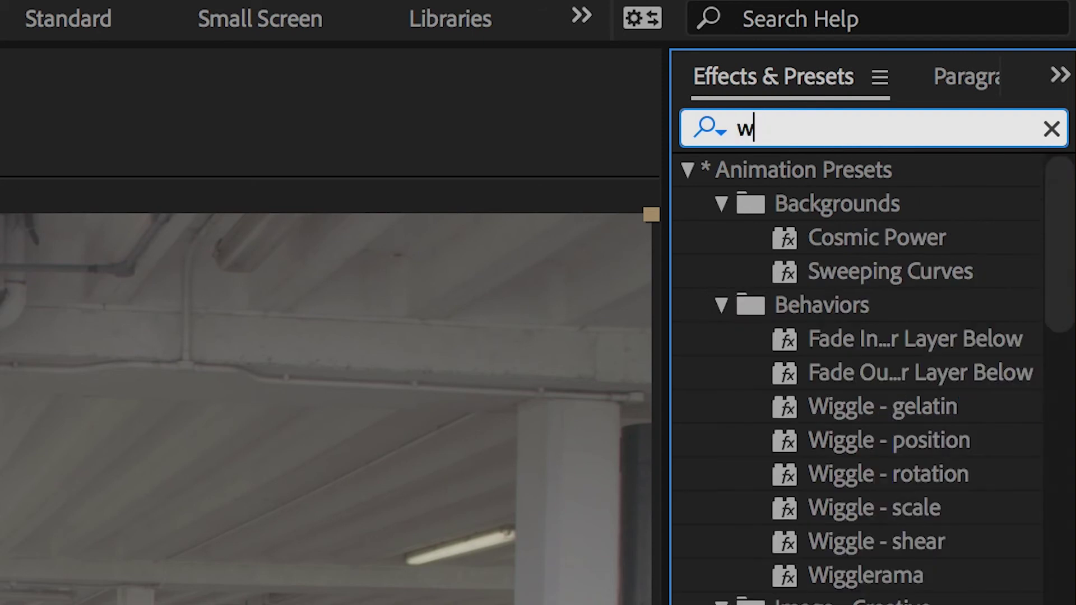
text(iggle)
drag(874, 413, 622, 283)
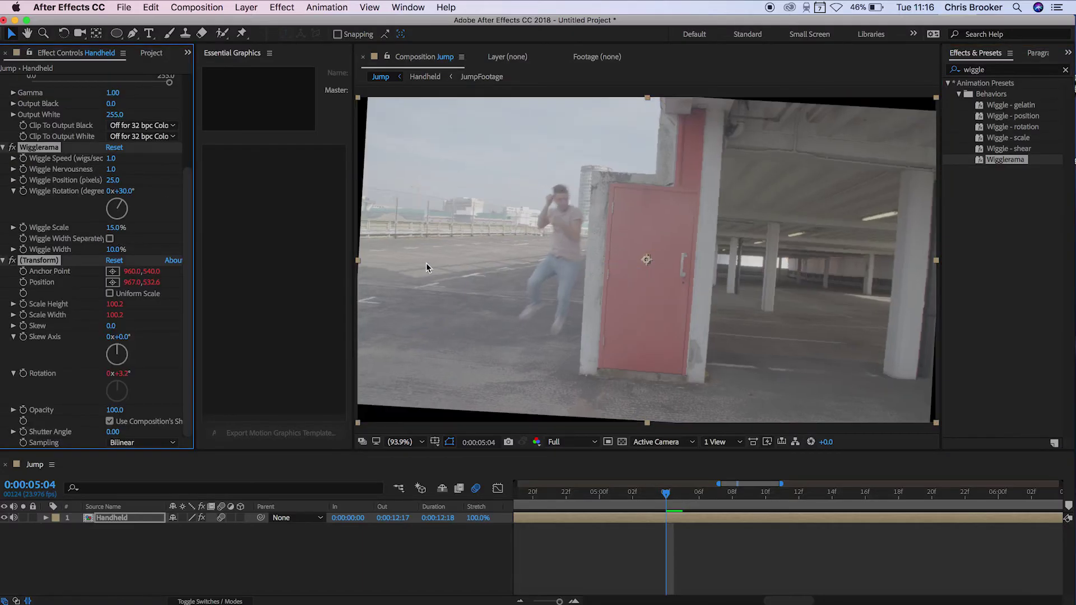
Set Wigglerama's Wiggle Speed to 0.5, Wiggle Rotation to 3° and Wiggle Scale to 2%
scroll(177, 204, up, 5)
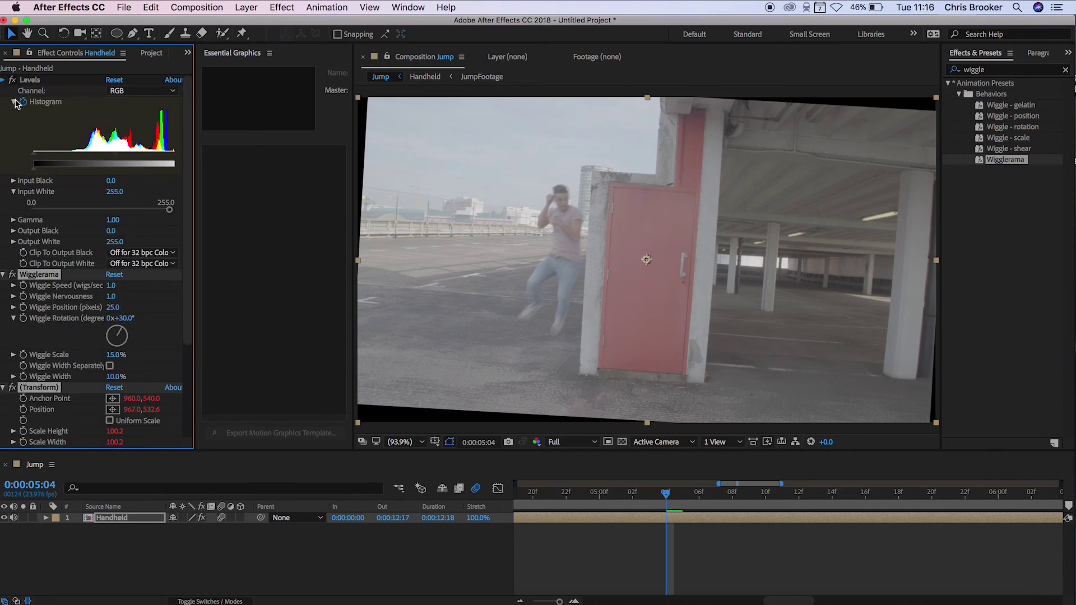
click(162, 165)
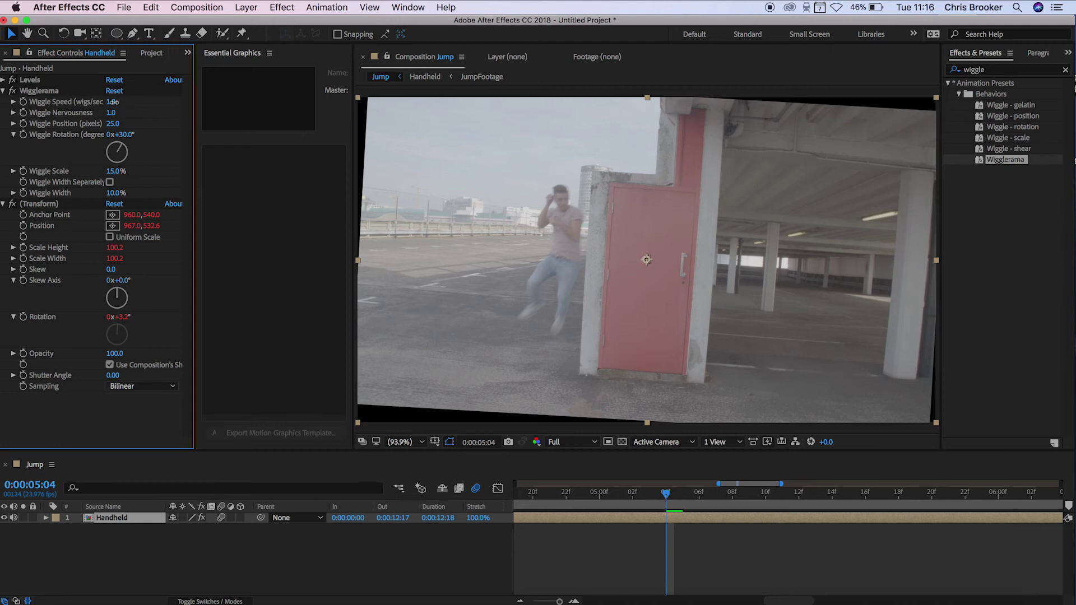
text(0.5)
key(Return)
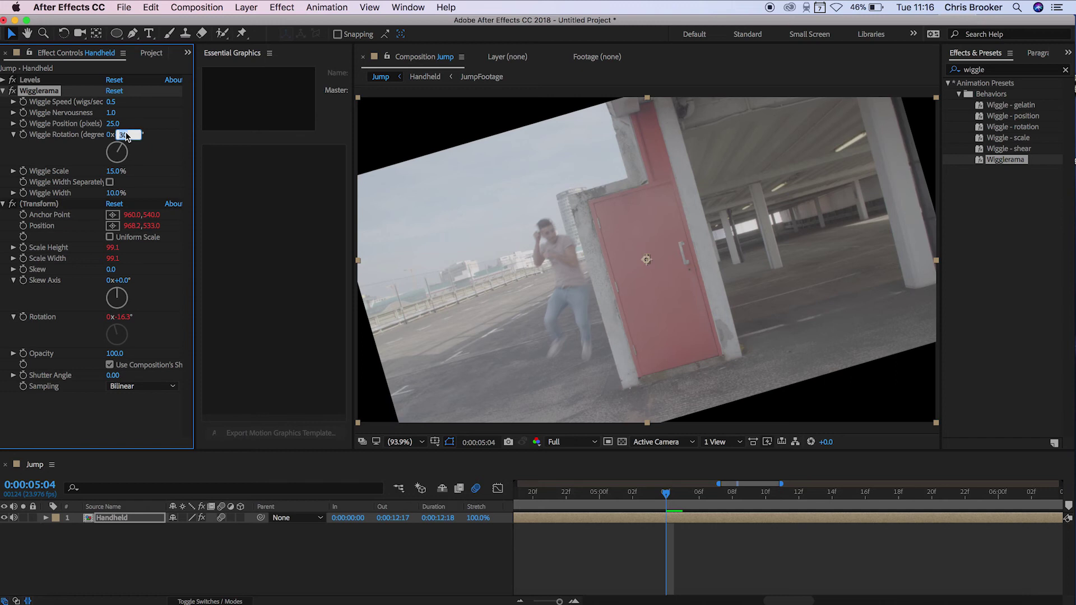
key(Return)
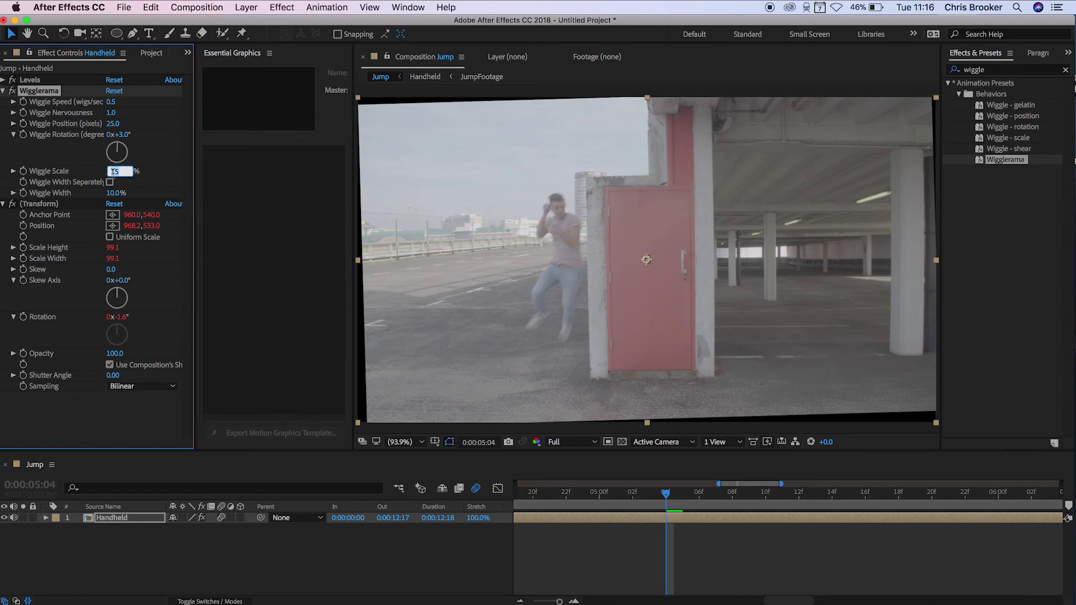
key(Return)
Set the Handheld layer's Scale keyframes to 108% at 0:00:05:05 and 118% at 0:00:05:10
click(195, 537)
key(k)
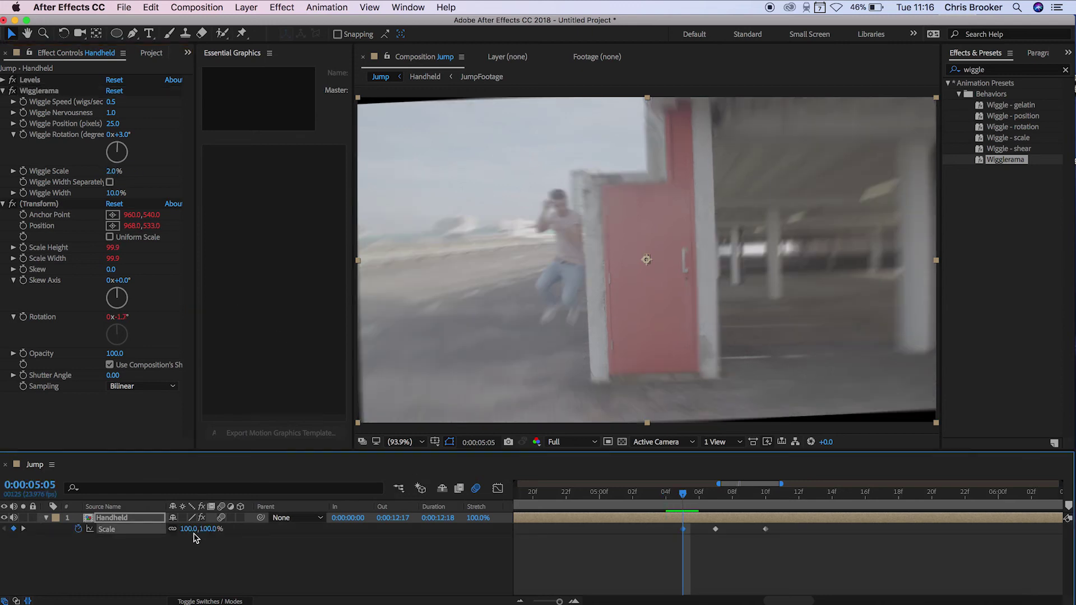
drag(193, 532, 196, 532)
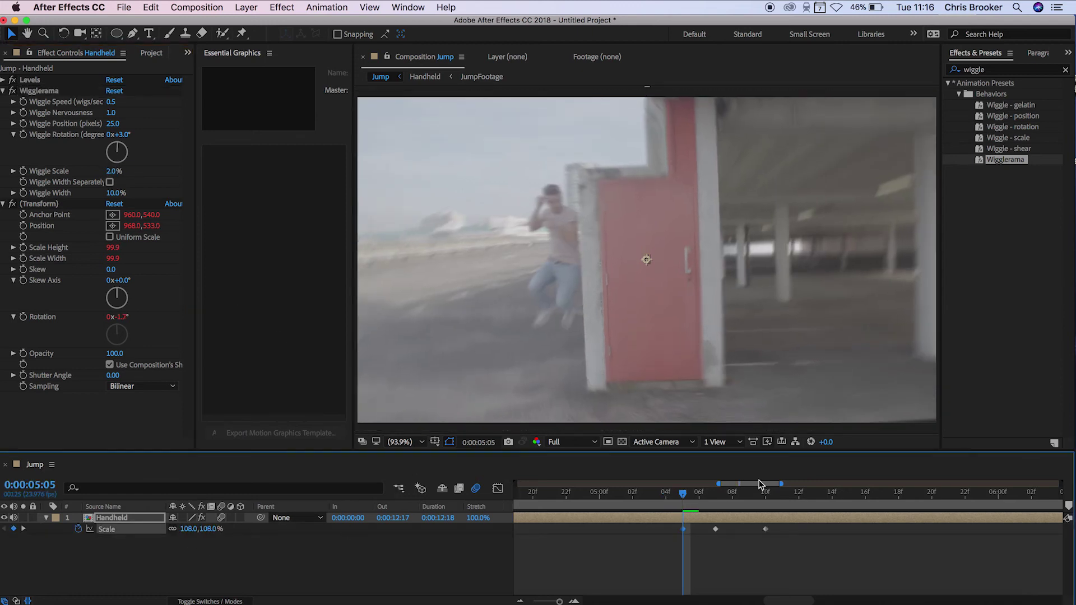
drag(719, 497, 762, 497)
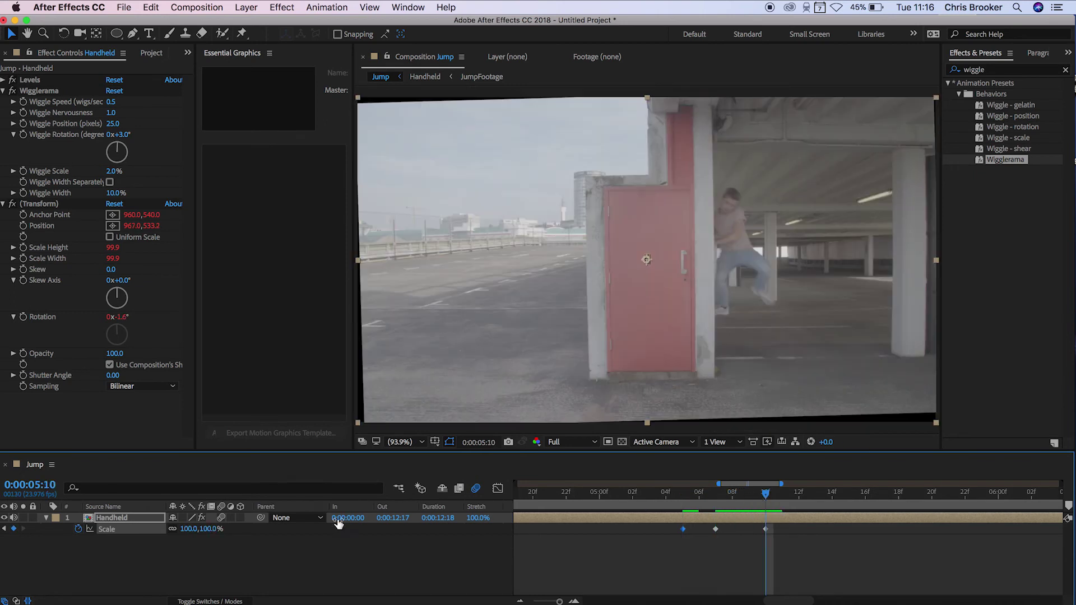
drag(185, 531, 202, 531)
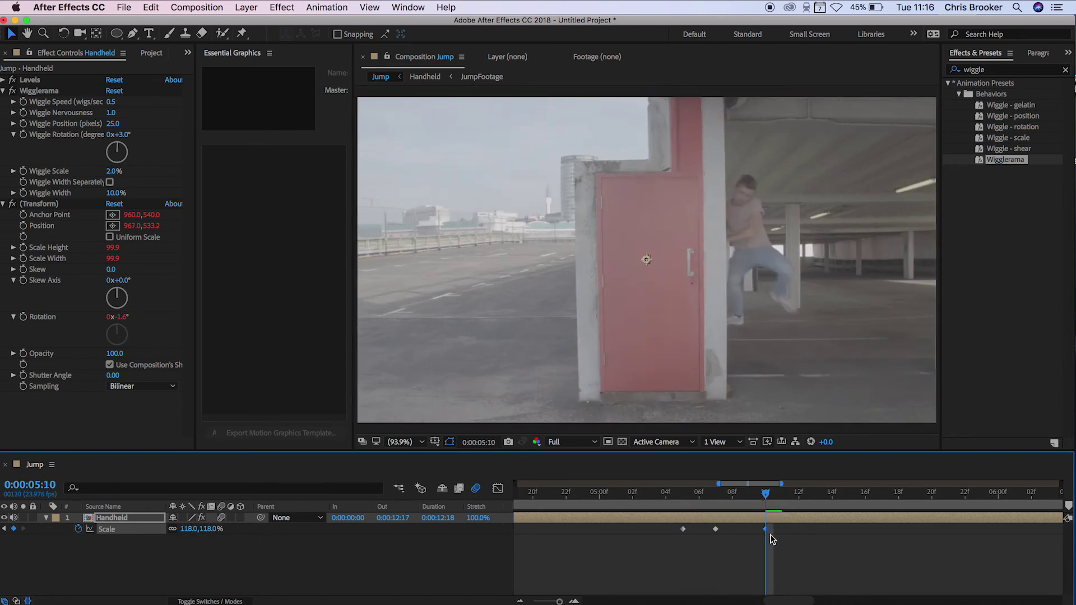
At 0:00:00:00, keyframe the Handheld layer's Scale to 165% and its Position to 1206, 361
click(815, 553)
key(minus)
key(minus)
key(minus)
key(minus)
drag(738, 497, 398, 511)
key(super+grave)
drag(189, 572, 88, 569)
Play back the Jump composition and scrub around the impact to check the opening zoom-out, handheld wiggle and shake
key(space)
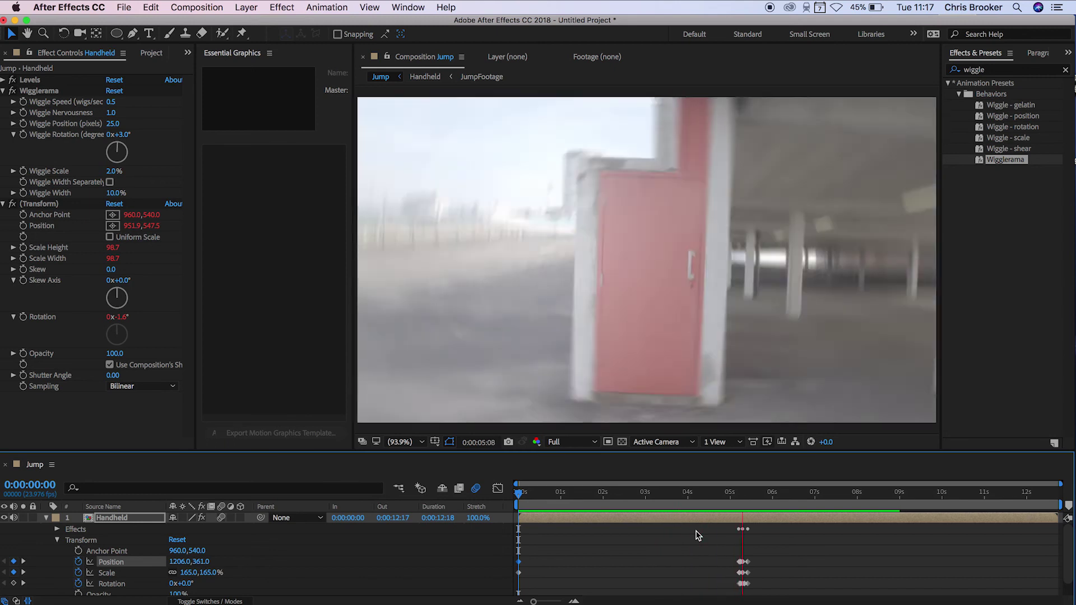
click(722, 508)
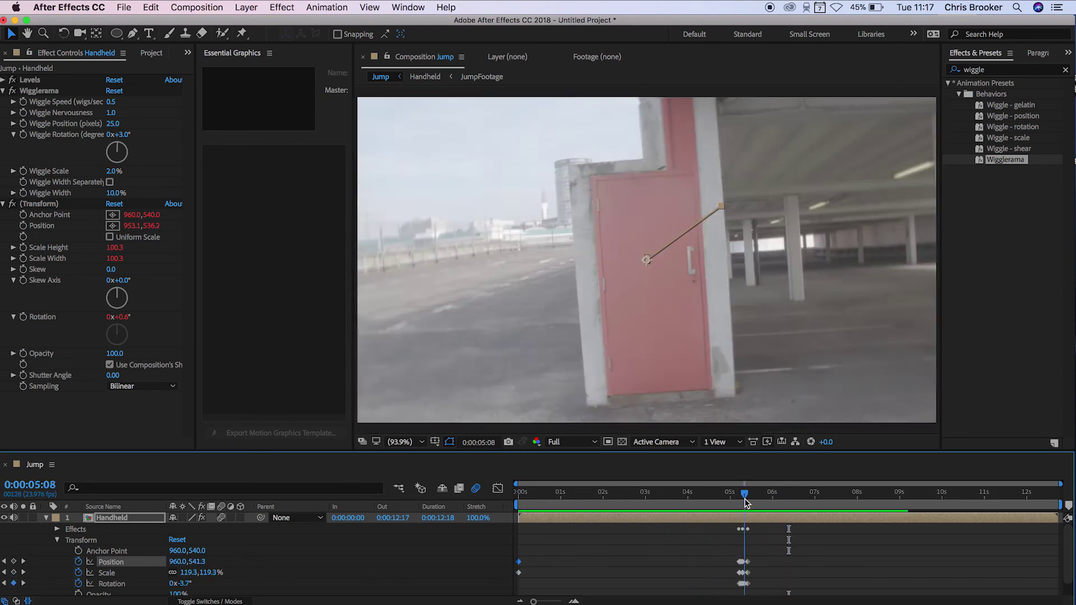
drag(721, 504, 684, 506)
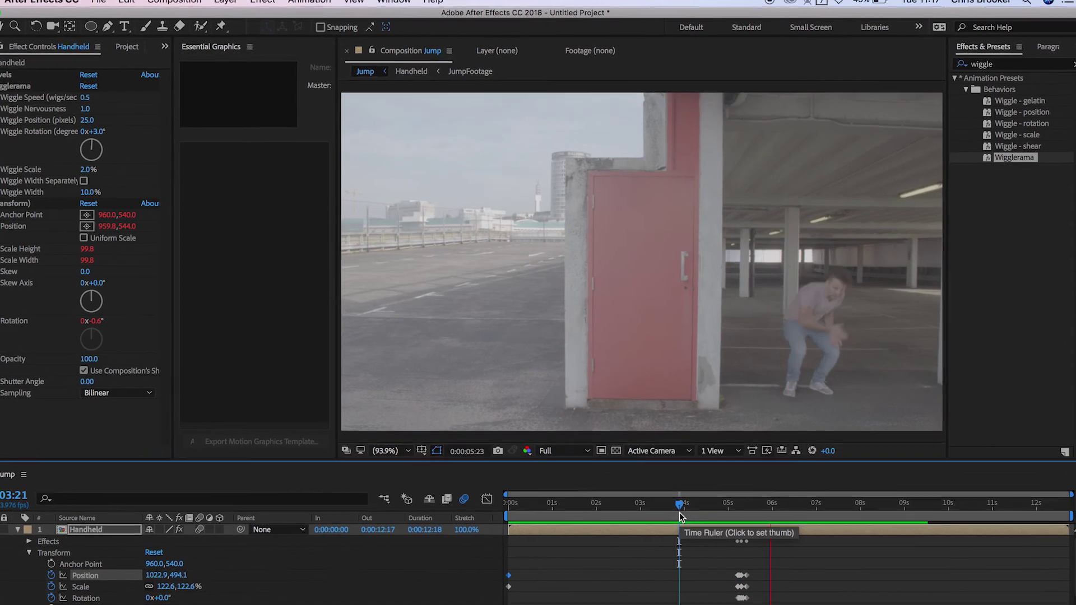
click(728, 504)
key(Home)
key(space)
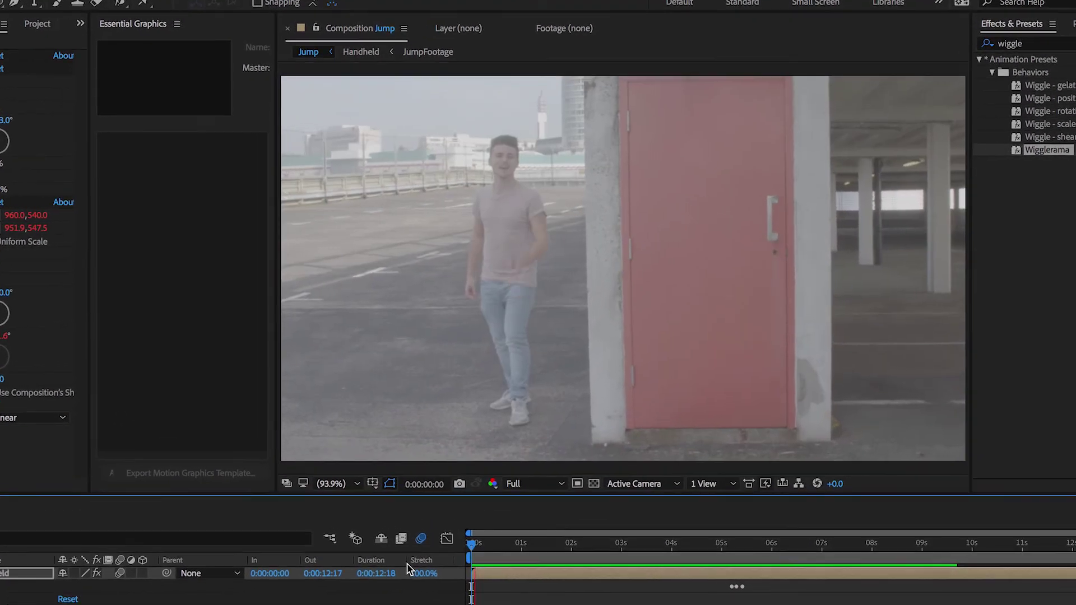